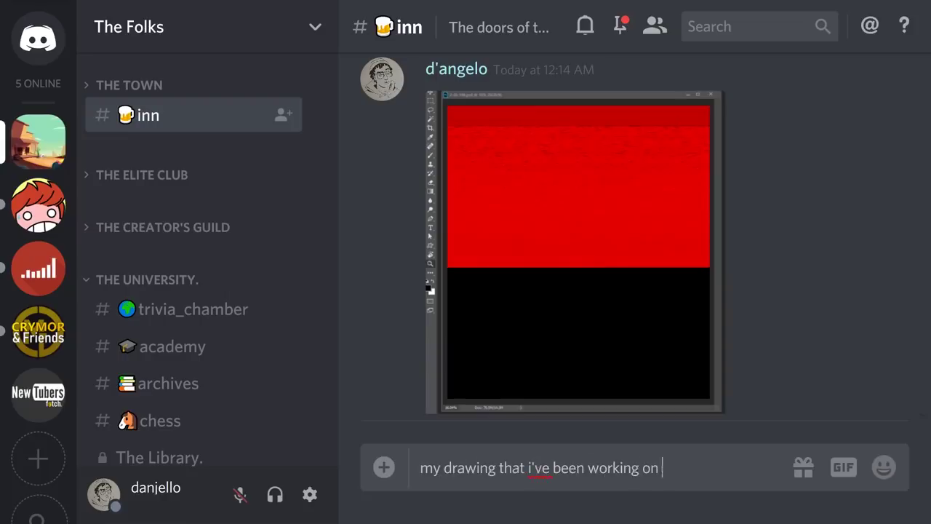
Step: Complete and send the message "my drawing that i've been working on for a couple of days just opened like this"
text(ouple of days just opened)
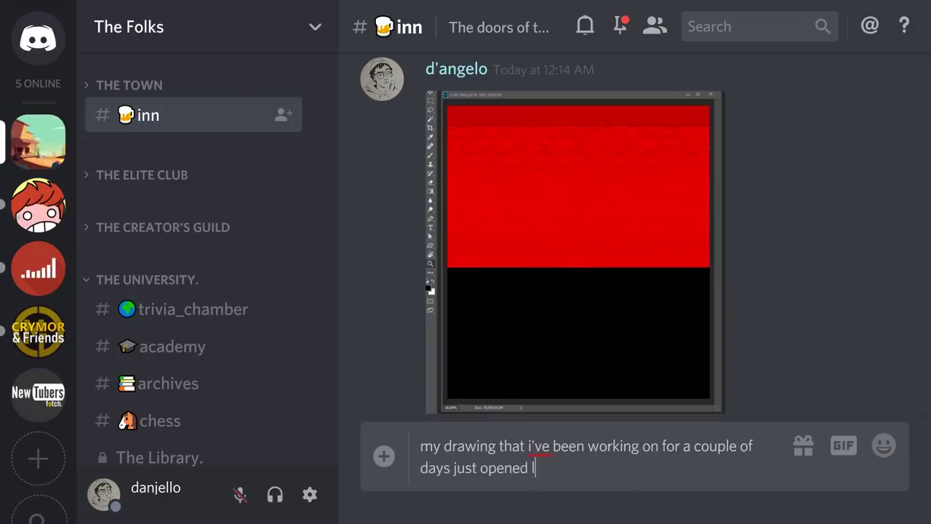
text( like this)
key(Return)
Step: Send the follow-up messages "and it's all one layer :^)" and ":^) there are no other layers :^)"
text(and)
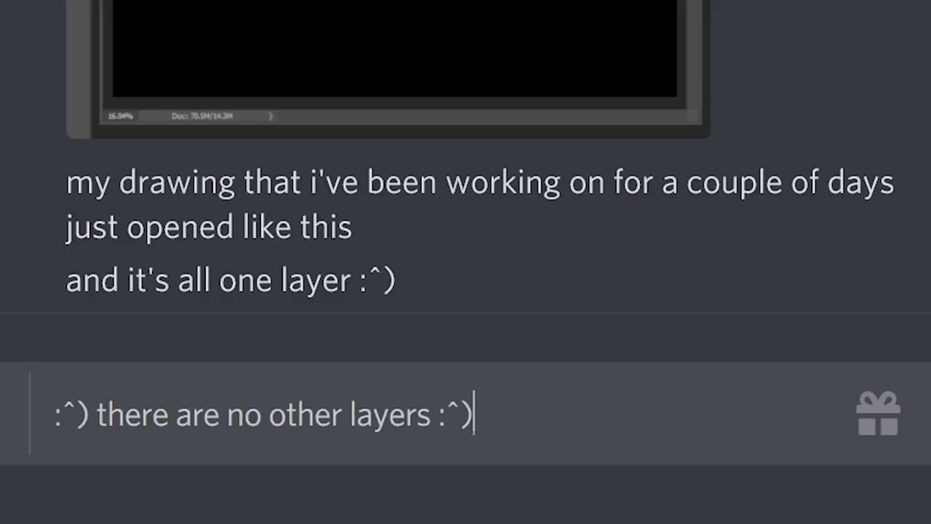
key(Return)
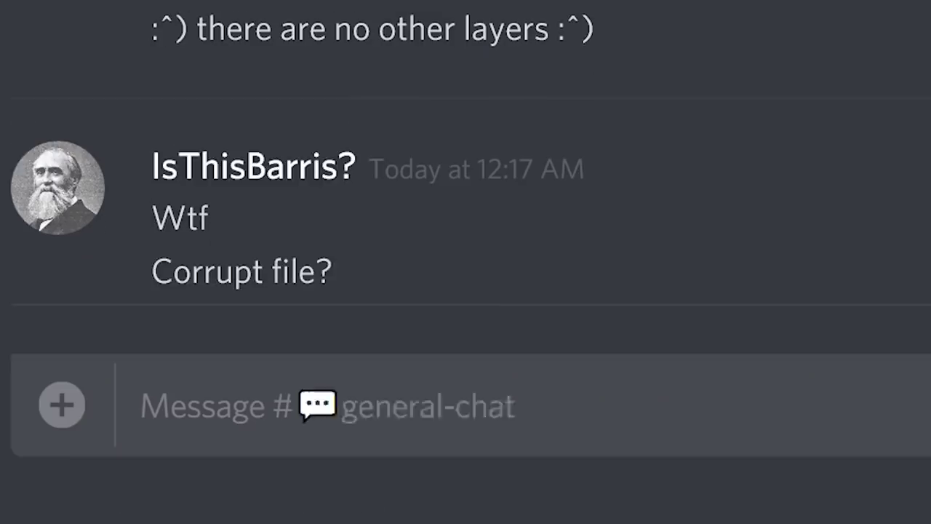
Step: Reply with the messages "very" and "just a jpg export which is of course flattened"
text(very)
key(Return)
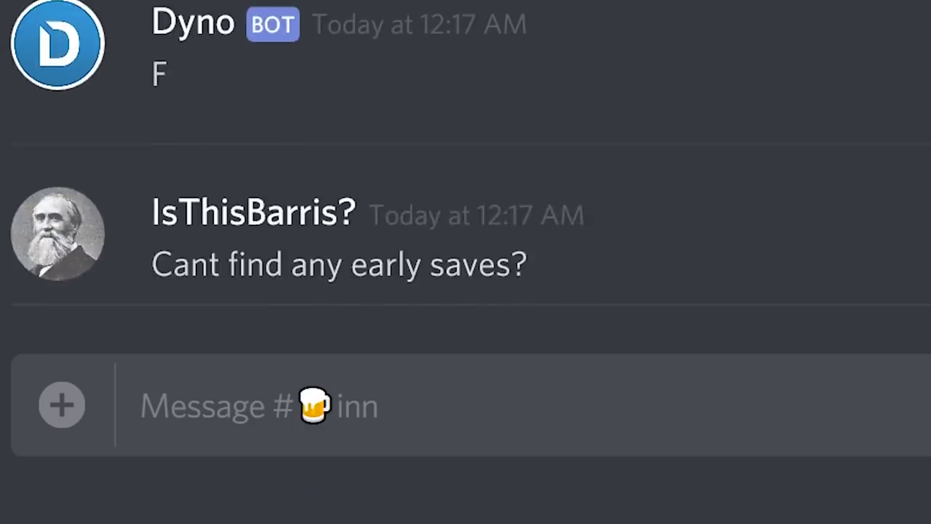
text(just a jpg export which is of)
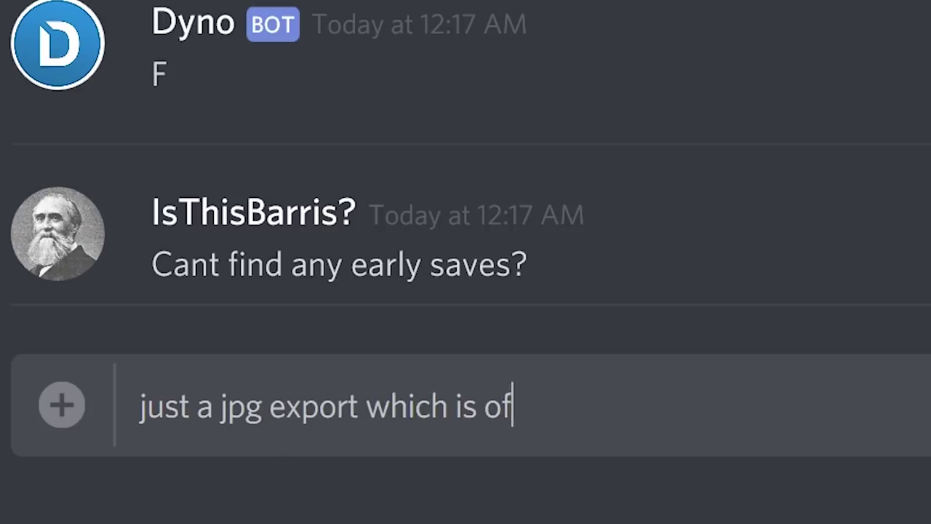
text( course flattened)
key(Return)
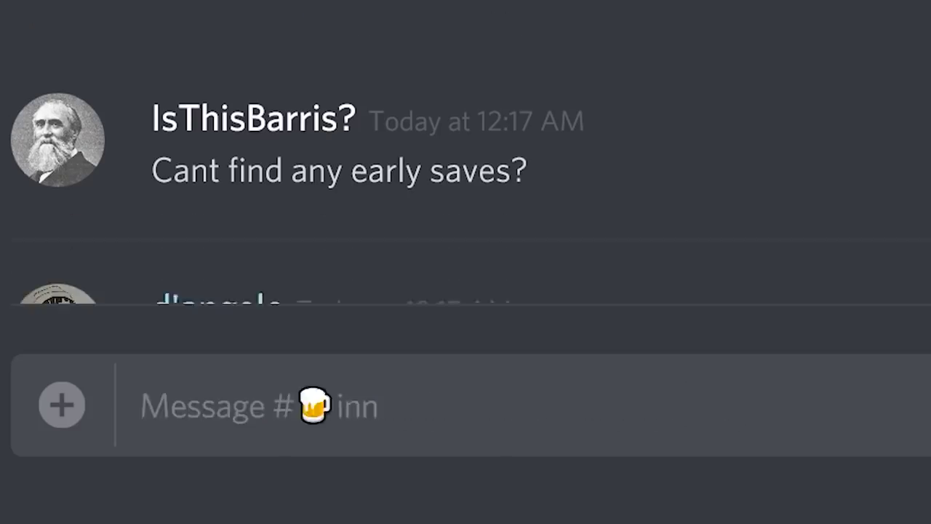
Step: Send the message "and ps auto-deletes it's own autosaves" in the inn channel
text(and ps deletes i)
key(BackSpace)
key(BackSpace)
key(BackSpace)
key(BackSpace)
key(BackSpace)
key(BackSpace)
key(BackSpace)
text(auto)
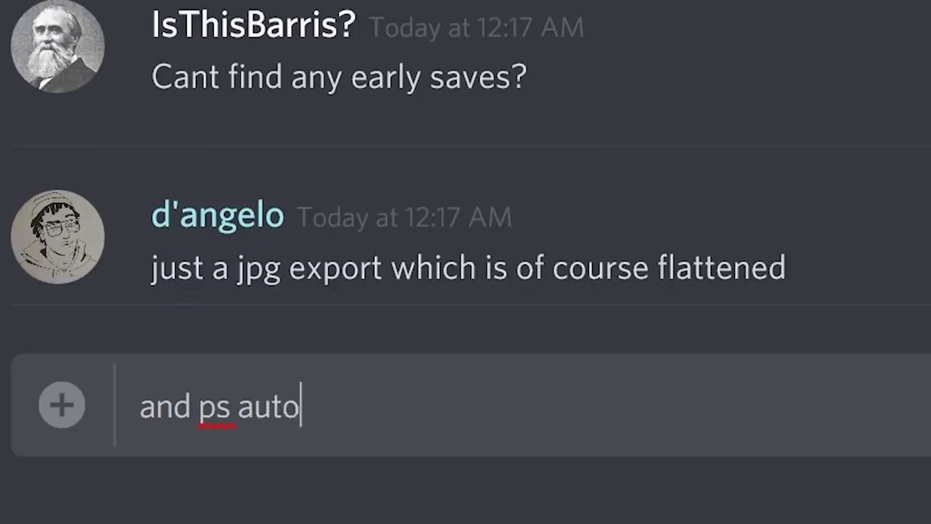
text(-deletes it's own aut)
key(BackSpace)
key(BackSpace)
text(t's own autosav)
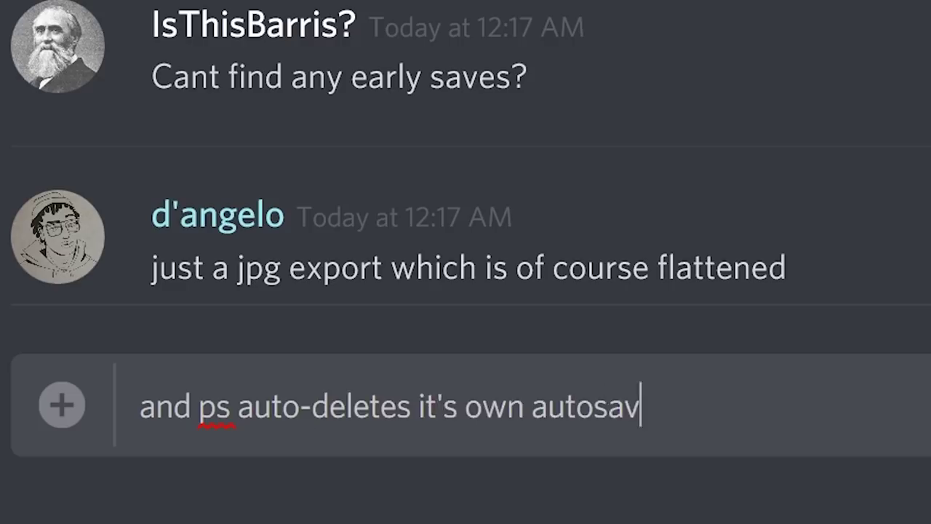
key(Return)
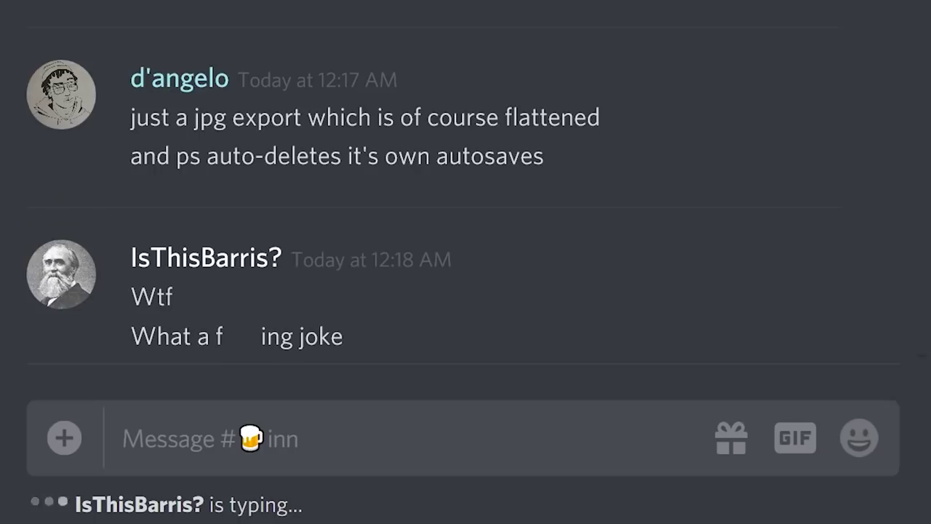
Step: Send the messages "yeah i'm just gonna have to roll with it" and "LOL"
text(yeah i'm)
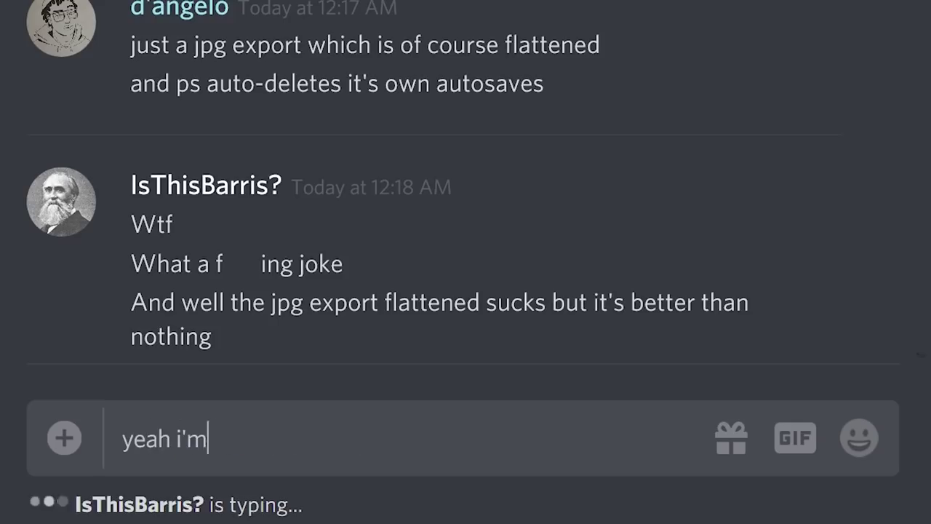
text( just gonna have to r)
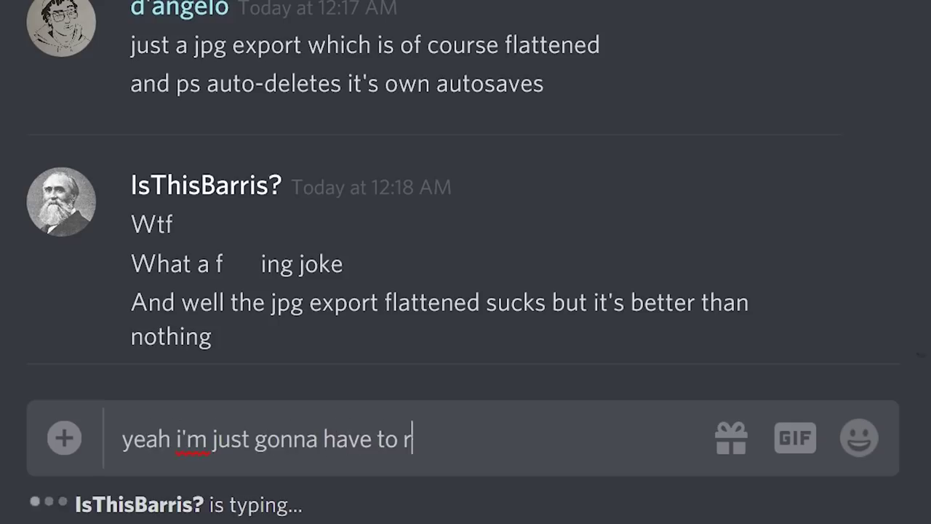
text(oll with it)
key(Return)
text(LOL)
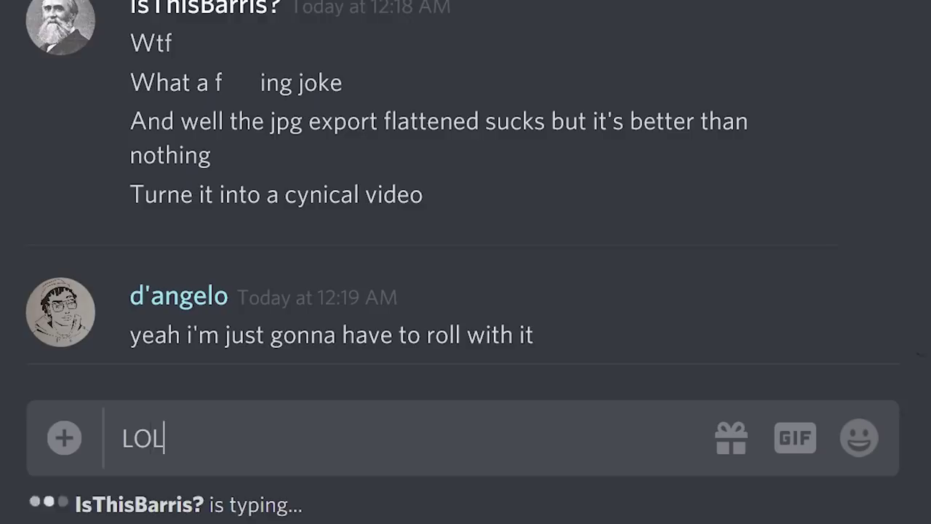
key(Return)
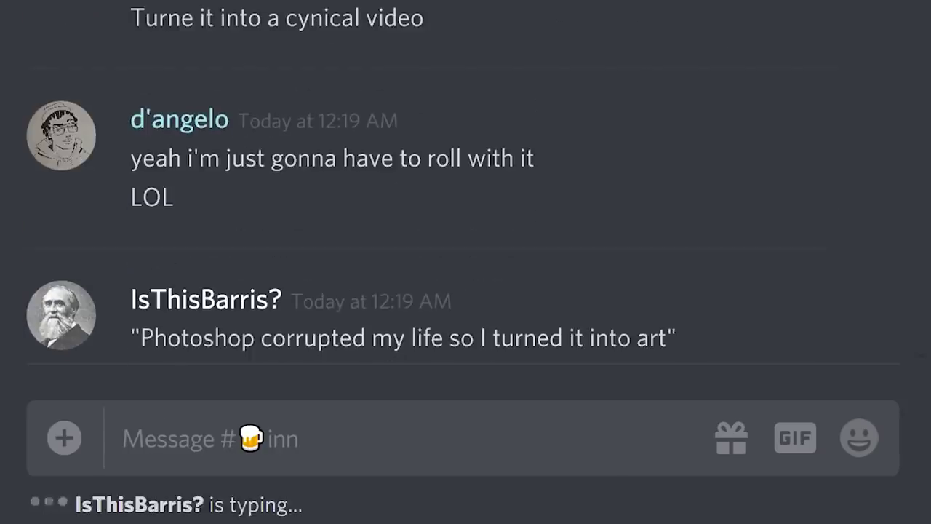
Step: Reply to the suggestion about turning the corrupt file into art with "that would be hella neat tbh"
text(THAT W)
key(ctrl+a)
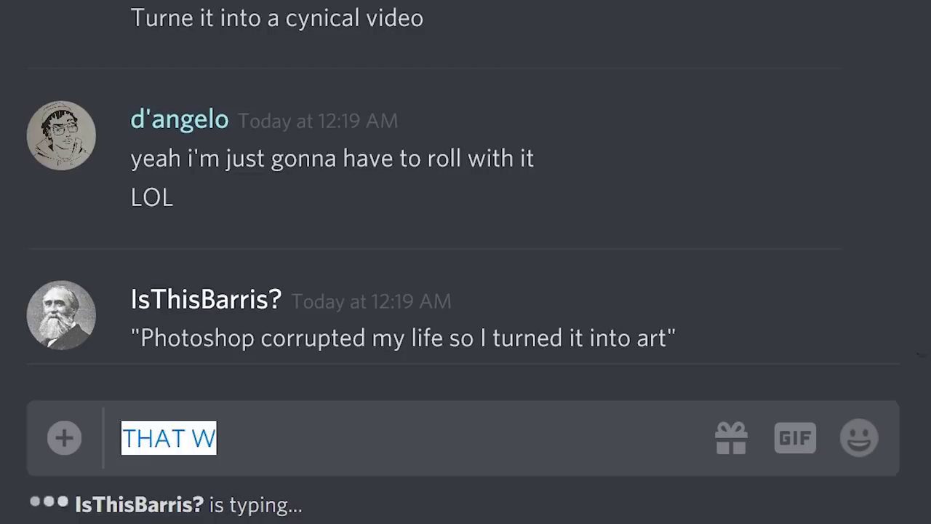
text(that would be hel)
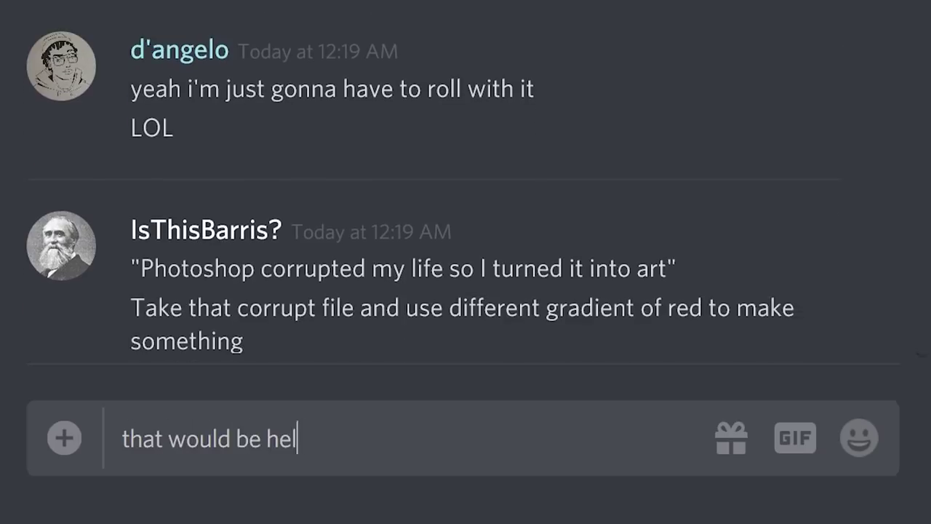
text(la neat tbh)
key(Return)
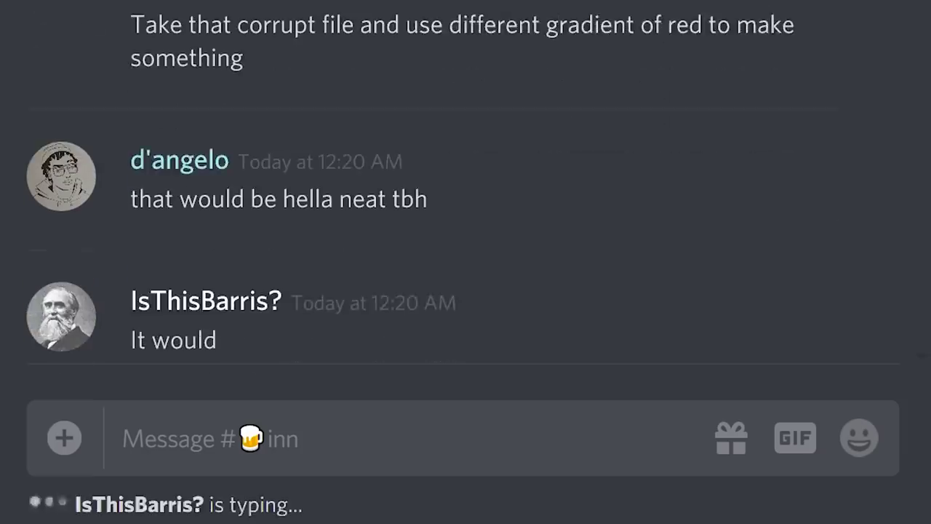
Step: Reply to the teen fanbase remark with the messages "smh they're older than teens" and "somewhat"
text(smh they're older than teens)
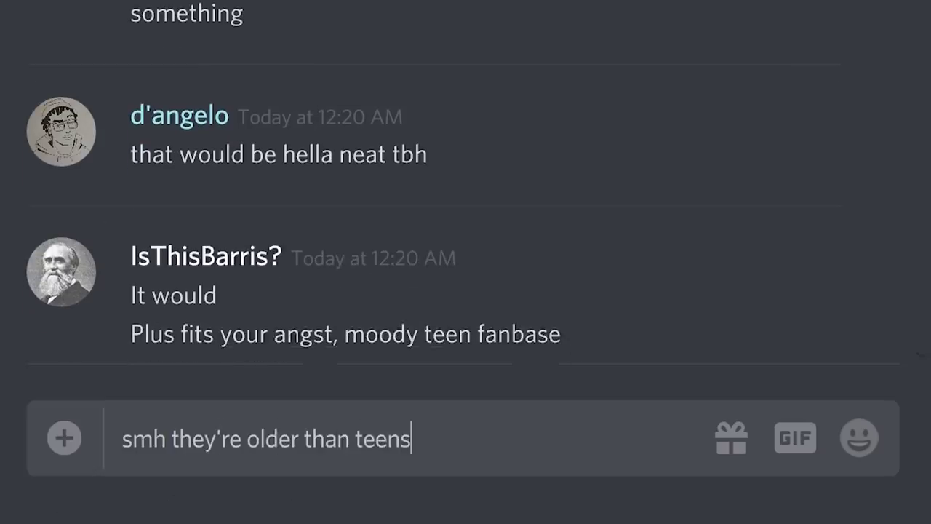
key(Return)
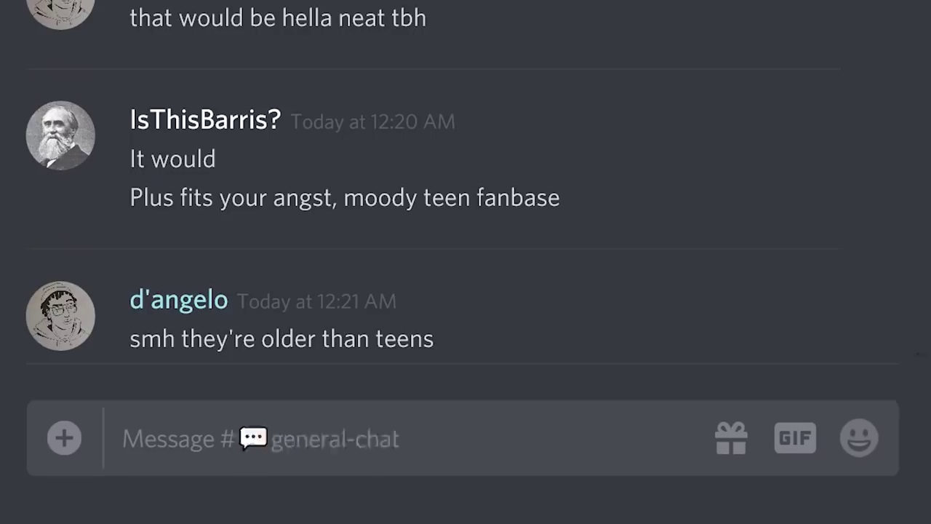
text(somewhat)
key(Return)
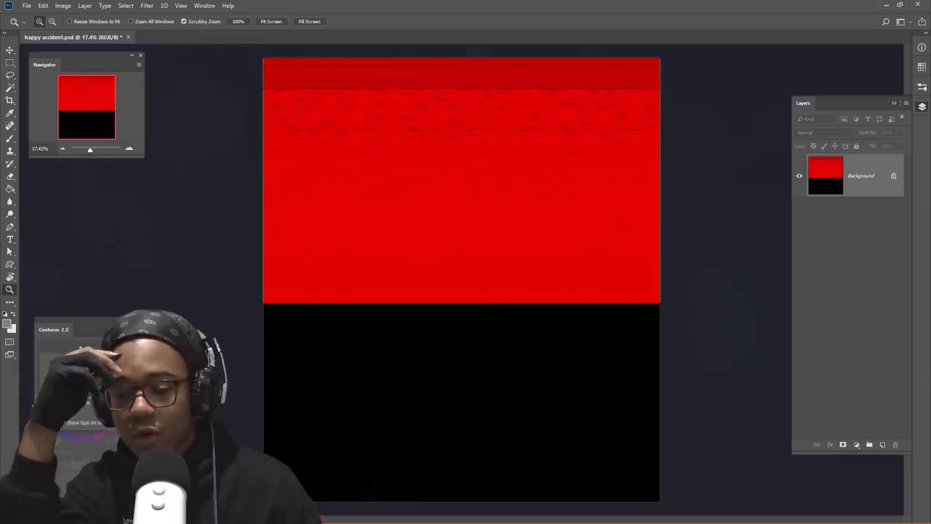
Step: Switch to Photoshop and examine the corrupted red and black image in happy accident.psd, from the whole canvas down to its individual pixels
scroll(461, 280, down, 6)
scroll(462, 280, up, 5)
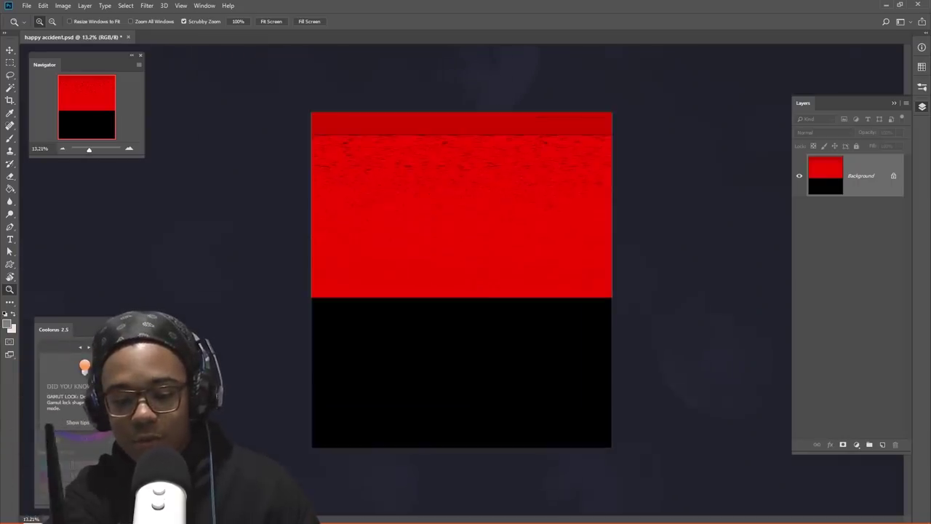
scroll(461, 242, up, 4)
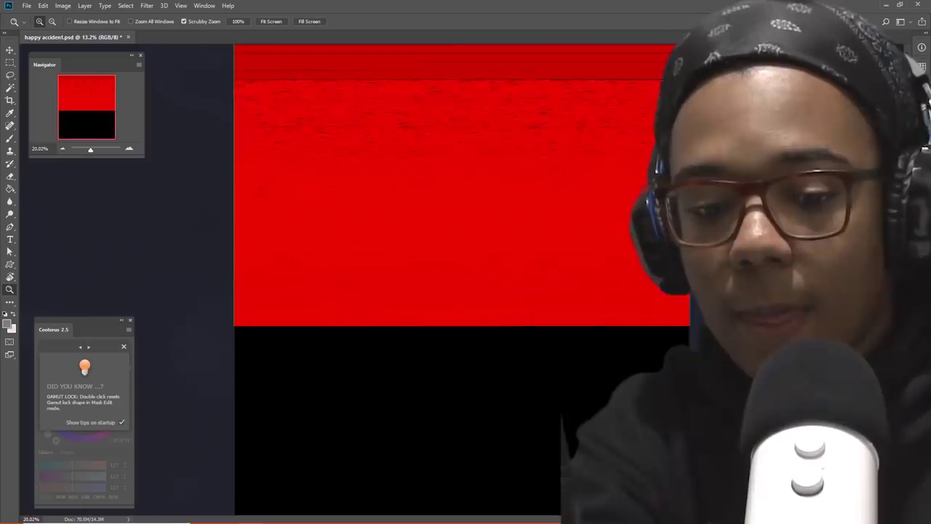
scroll(461, 280, down, 2)
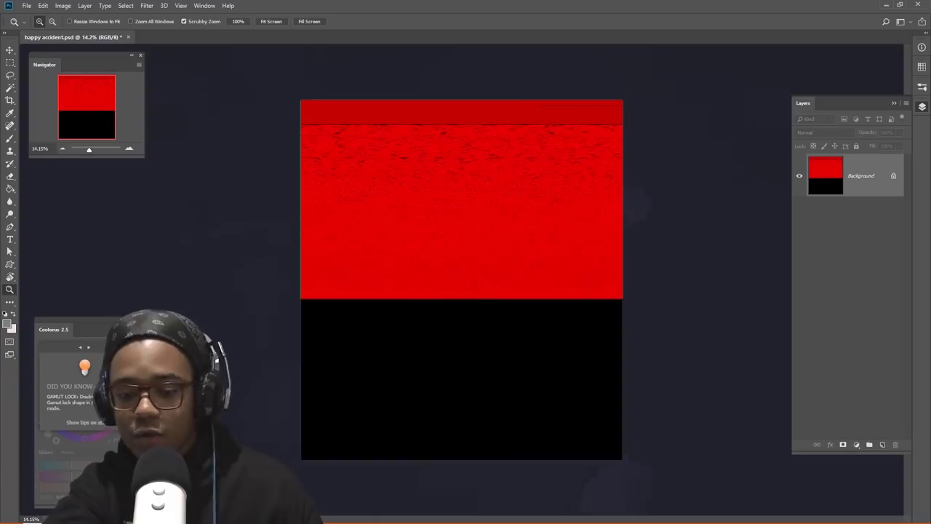
scroll(471, 279, up, 3)
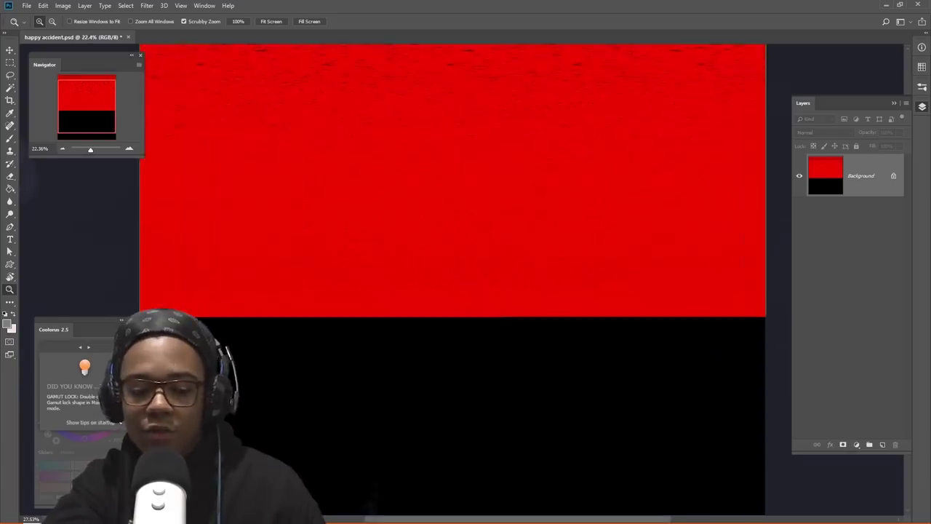
drag(453, 291, 468, 280)
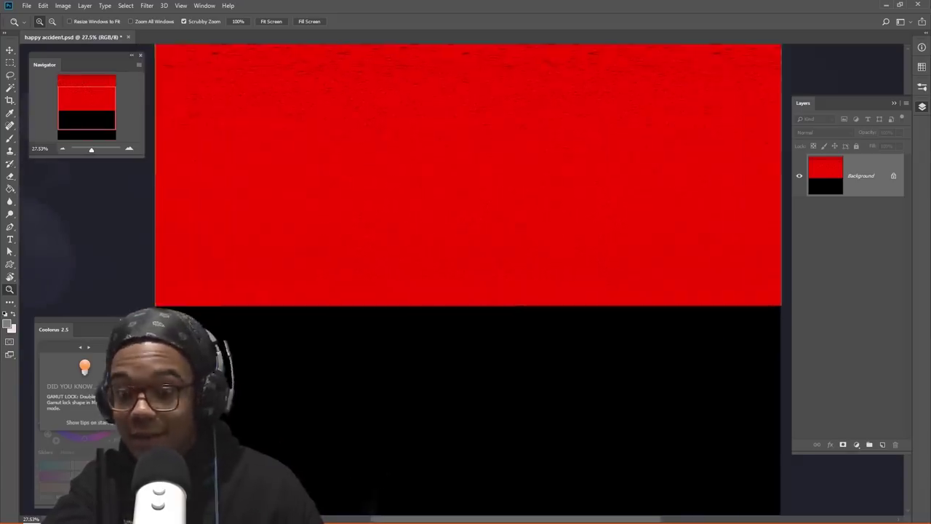
scroll(462, 280, down, 10)
scroll(462, 281, up, 4)
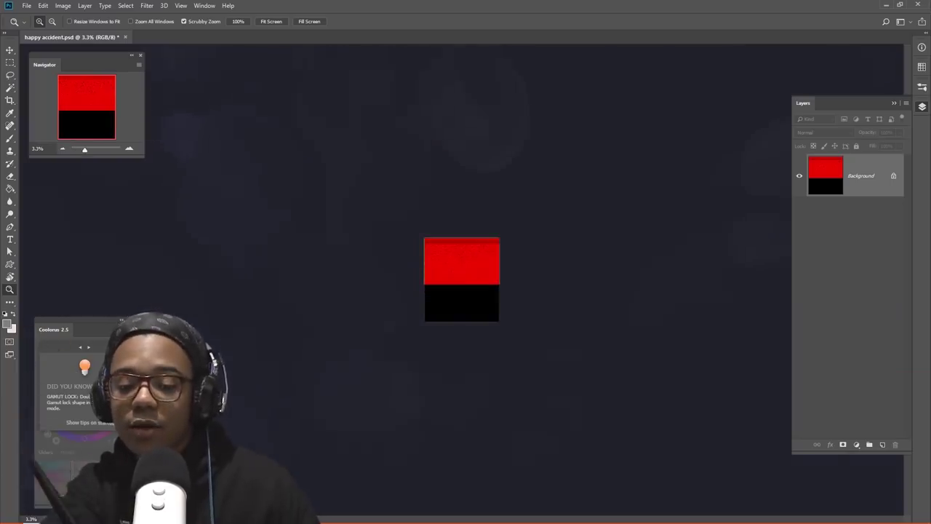
scroll(461, 279, up, 10)
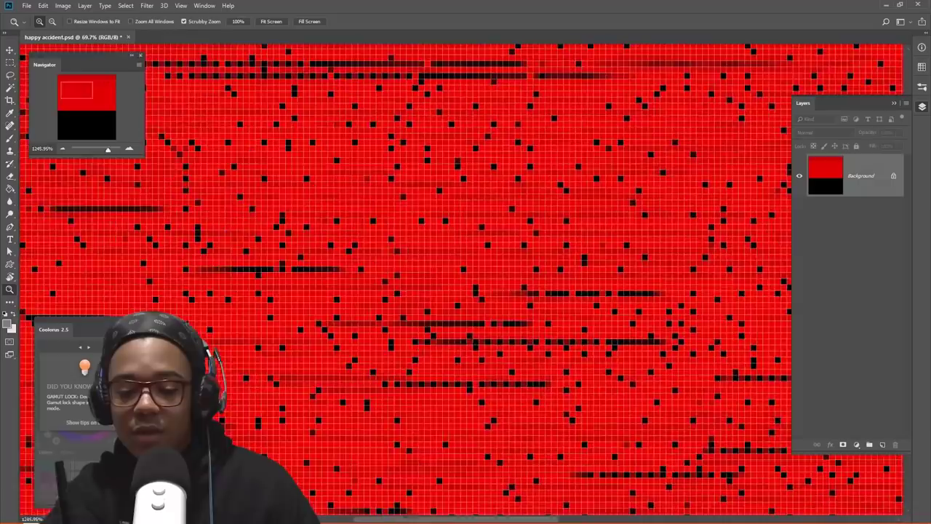
scroll(461, 280, up, 3)
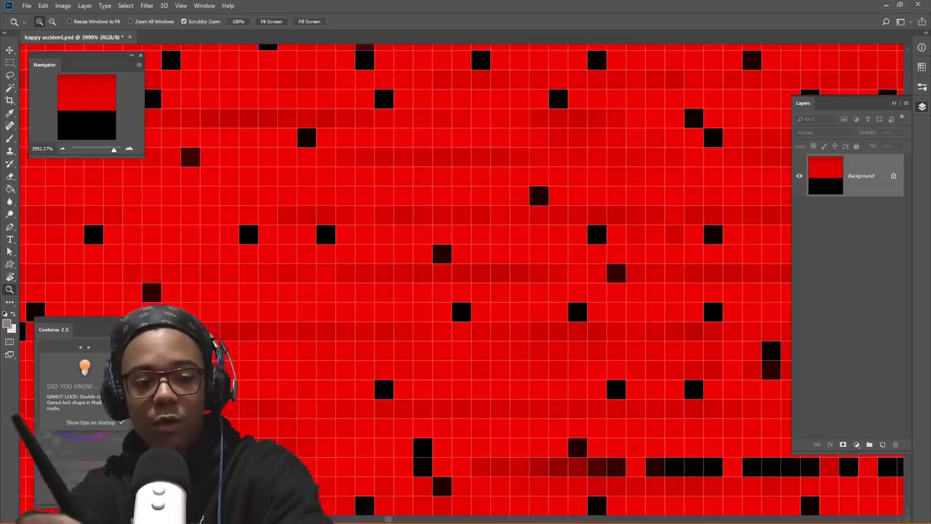
scroll(461, 279, down, 12)
scroll(462, 280, up, 7)
scroll(461, 279, down, 3)
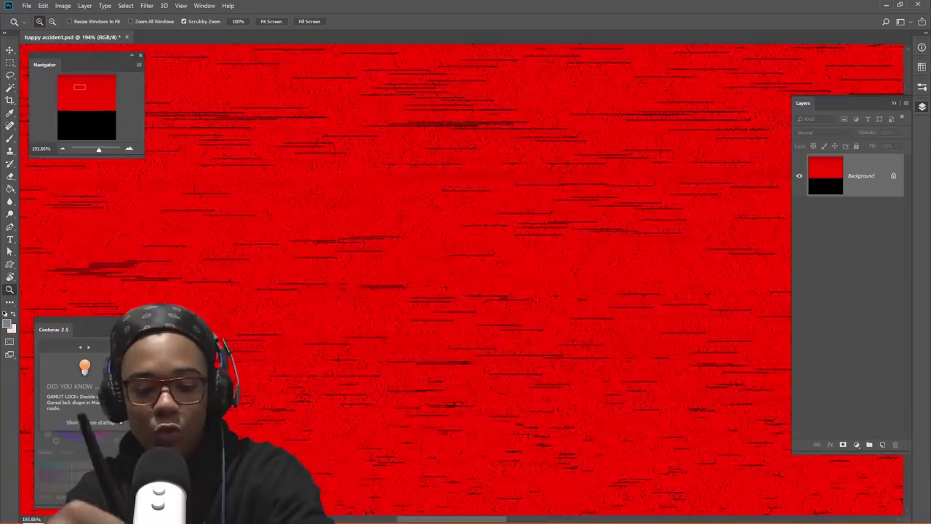
scroll(461, 279, down, 8)
scroll(462, 279, up, 4)
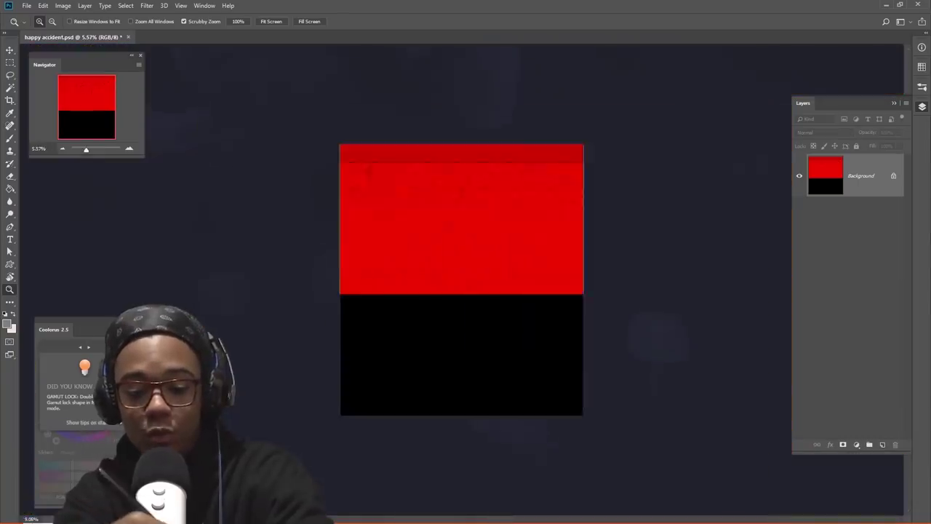
Step: Crop the canvas to a small piece of the speckled red area in the upper part of the image
key(c)
mouse_move(643, 480)
mouse_down()
mouse_move(551, 328)
mouse_move(555, 340)
mouse_up()
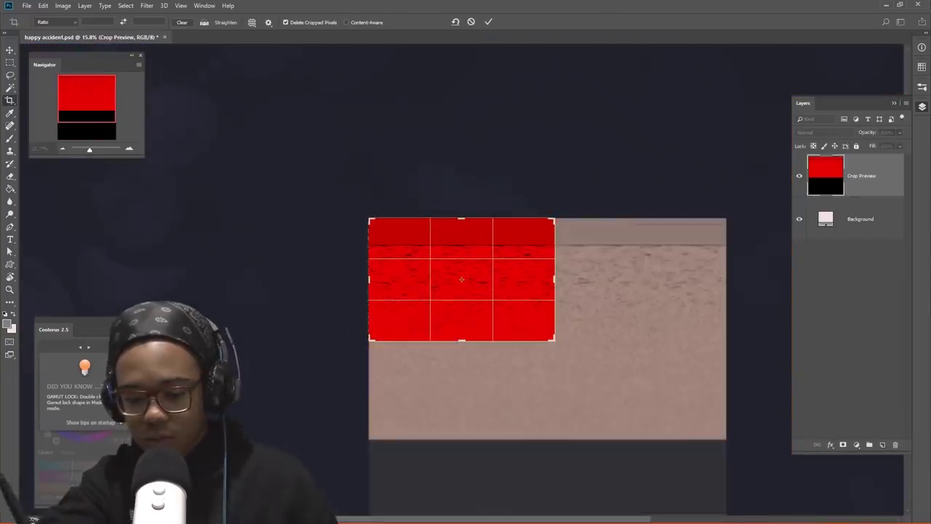
drag(370, 218, 454, 276)
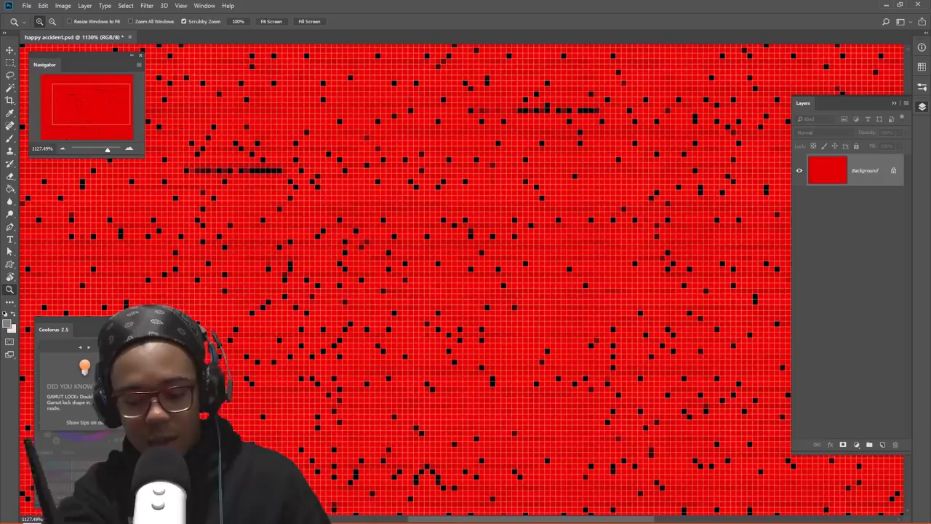
click(180, 5)
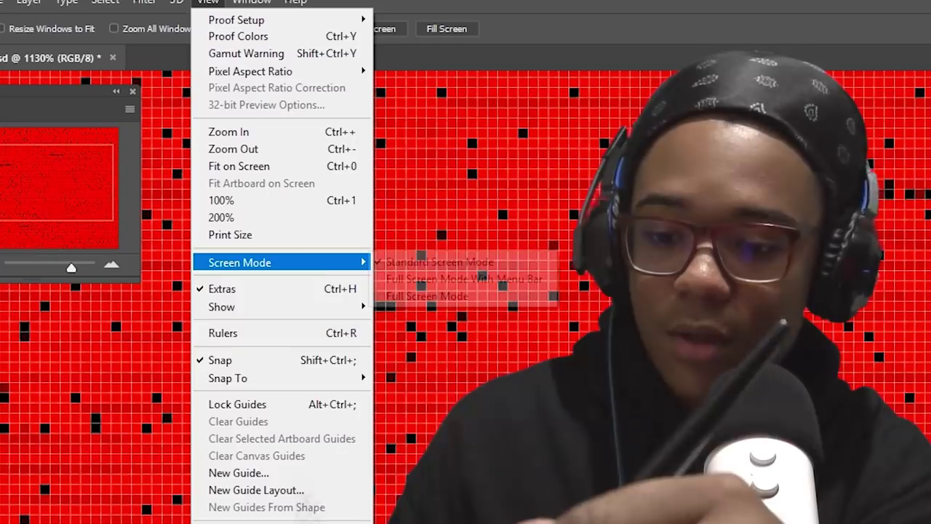
mouse_move(211, 147)
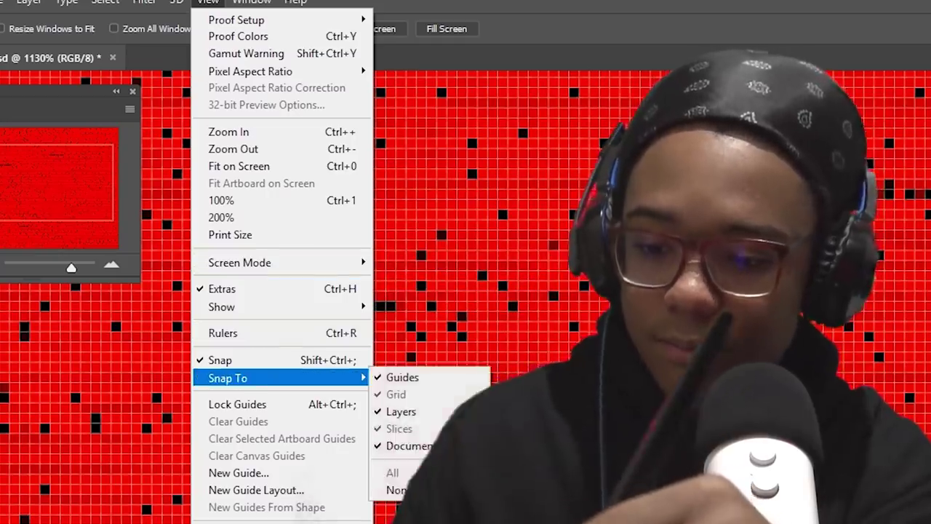
key(Escape)
drag(72, 269, 63, 267)
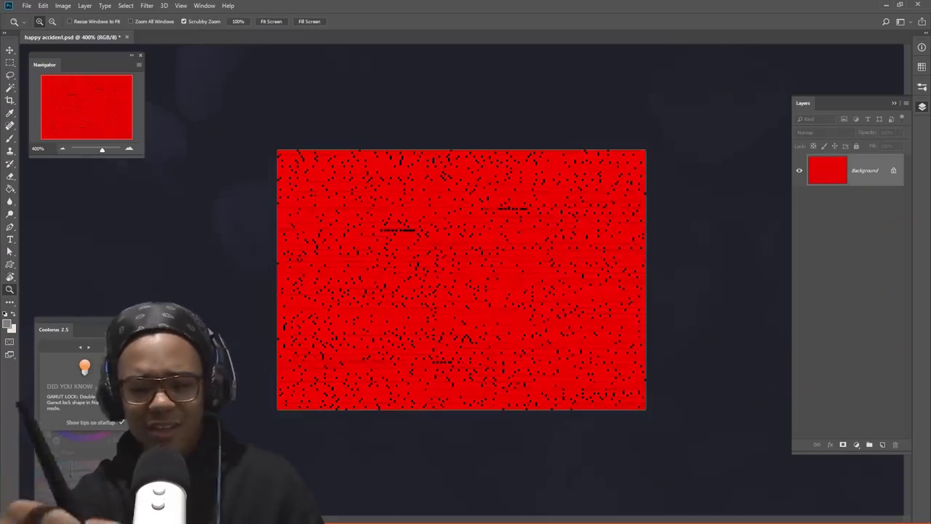
drag(102, 149, 102, 149)
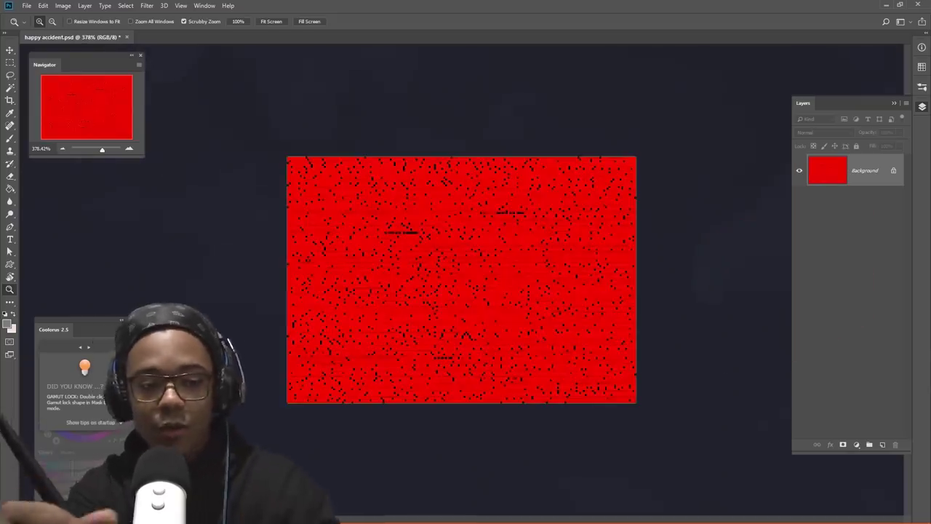
Step: Convert the cropped image to Indexed Color with the Exact palette, forced black and white, and transparency
click(203, 5)
key(Escape)
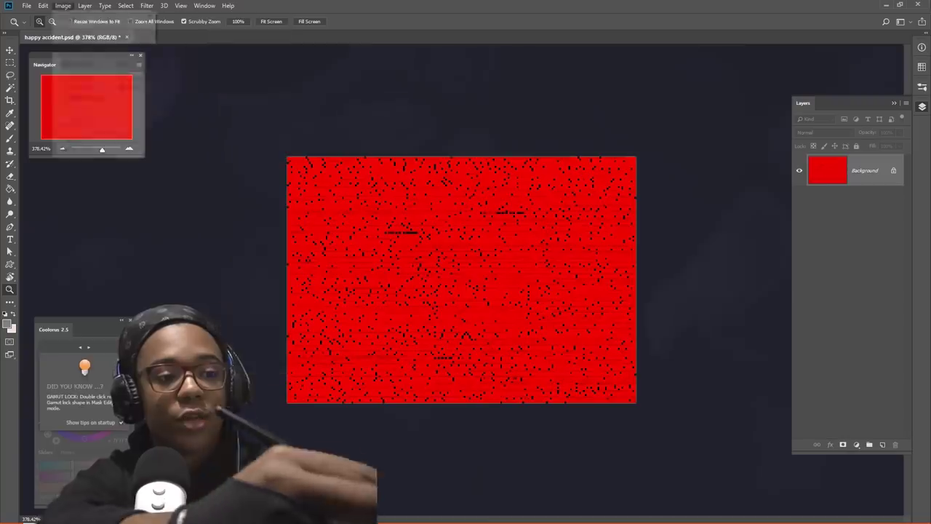
key(alt+e)
click(43, 6)
click(63, 5)
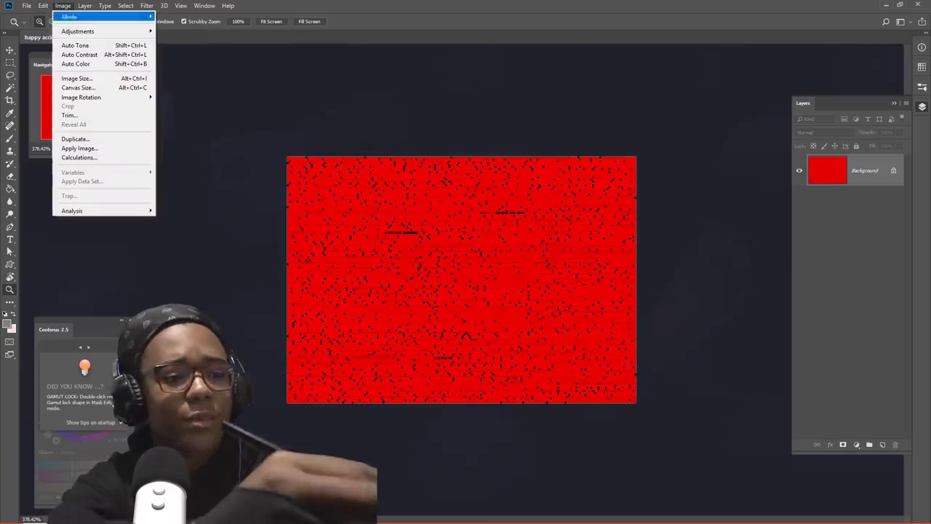
mouse_move(78, 32)
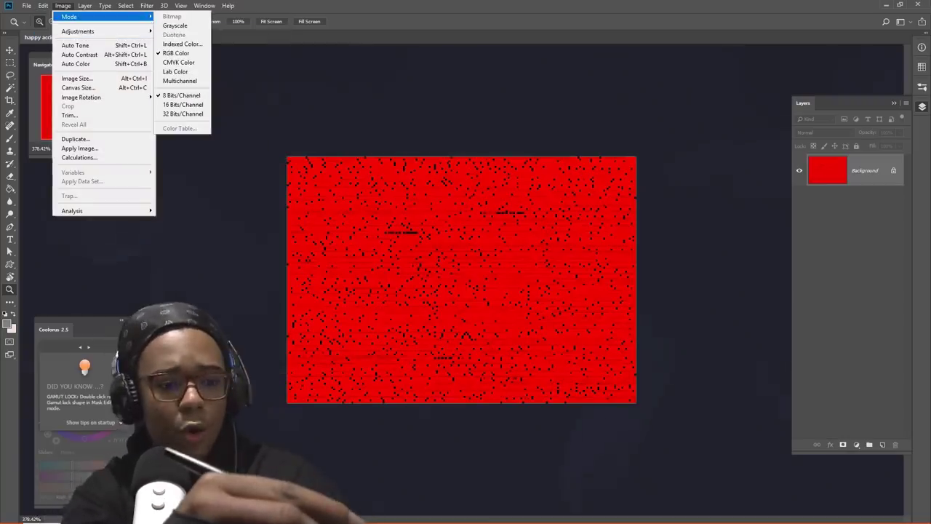
click(183, 43)
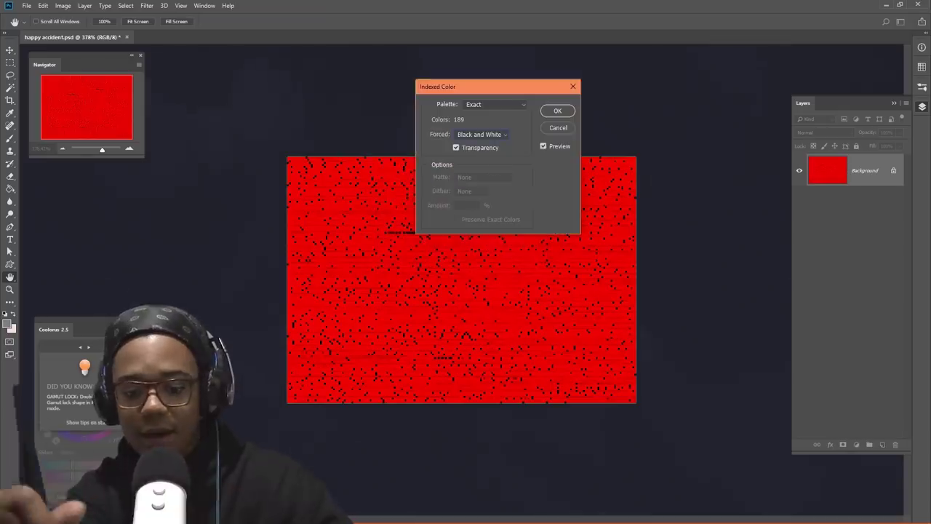
key(Return)
Step: Try the Threshold adjustment at level 1 and a Posterize adjustment on the speckled image
click(63, 6)
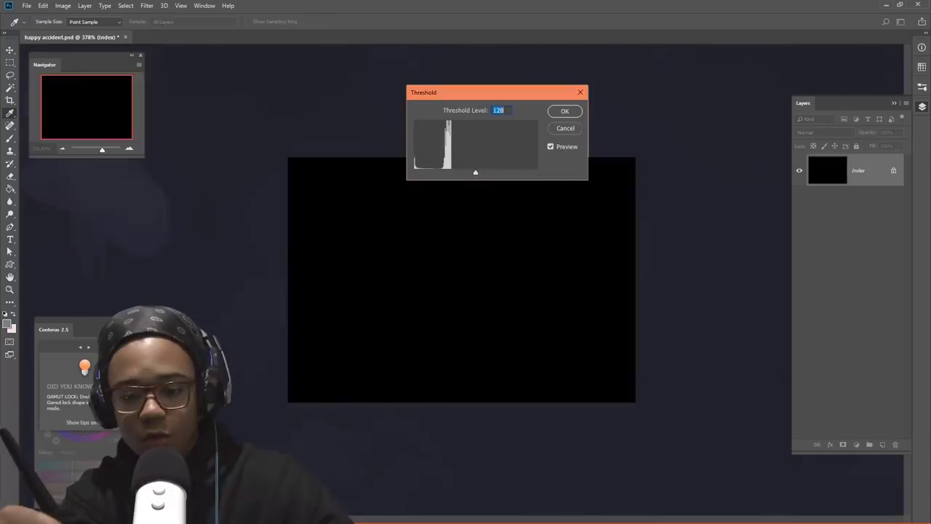
text(1)
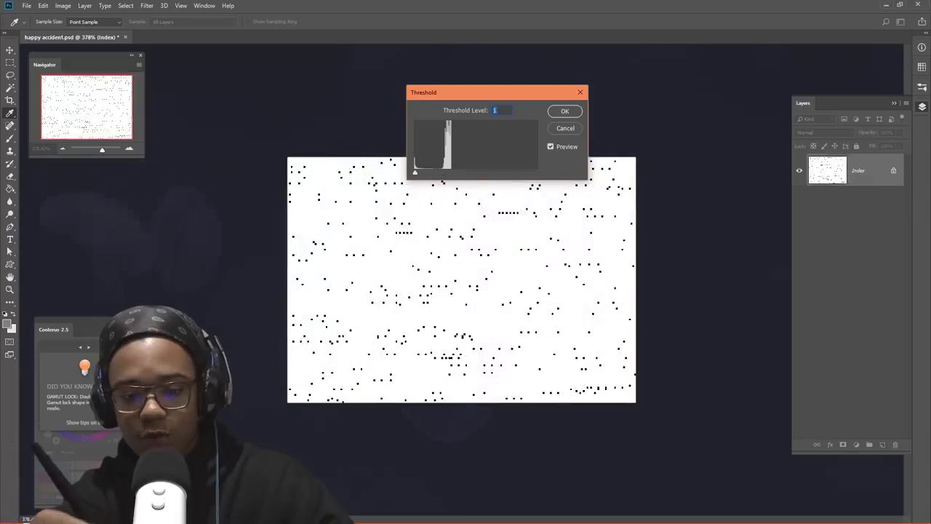
text(3)
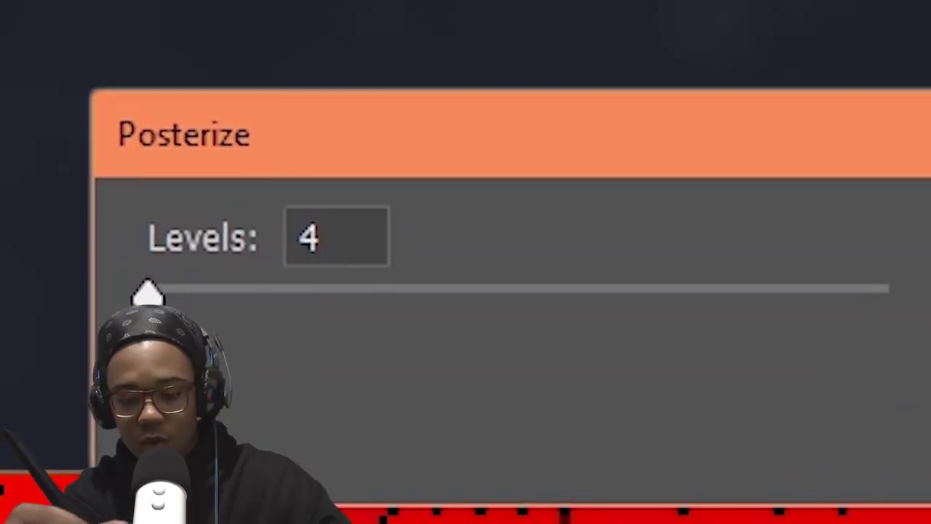
text(13)
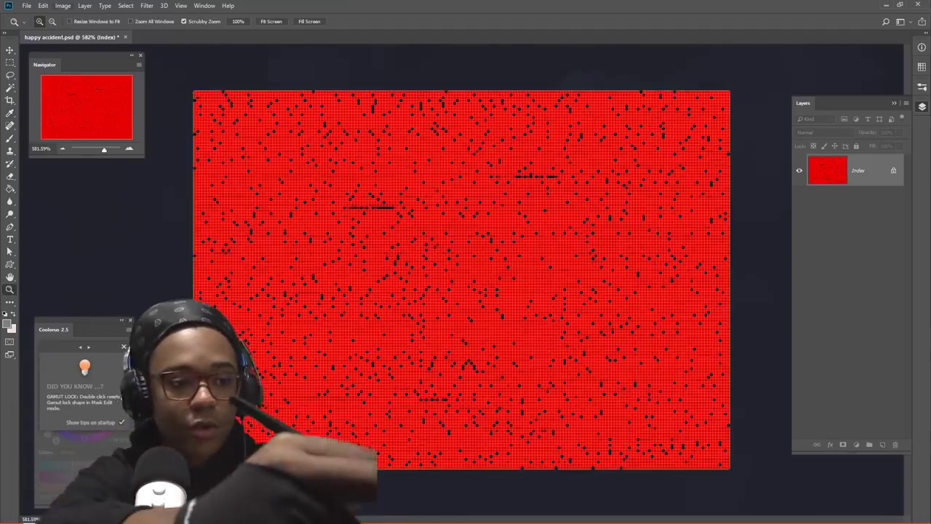
Step: Save the image's color table as "happy accident" in the 2019 PSDs folder
click(63, 5)
mouse_move(78, 31)
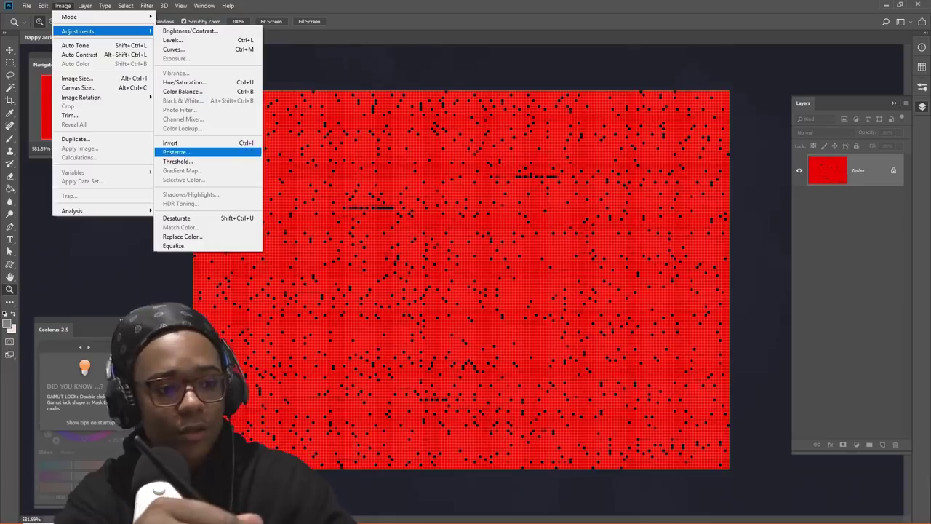
mouse_move(43, 5)
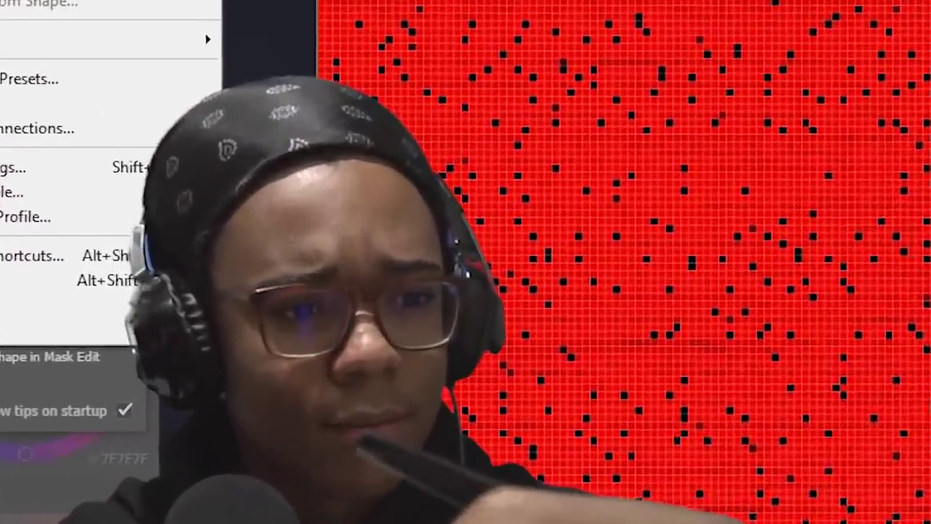
mouse_move(219, 13)
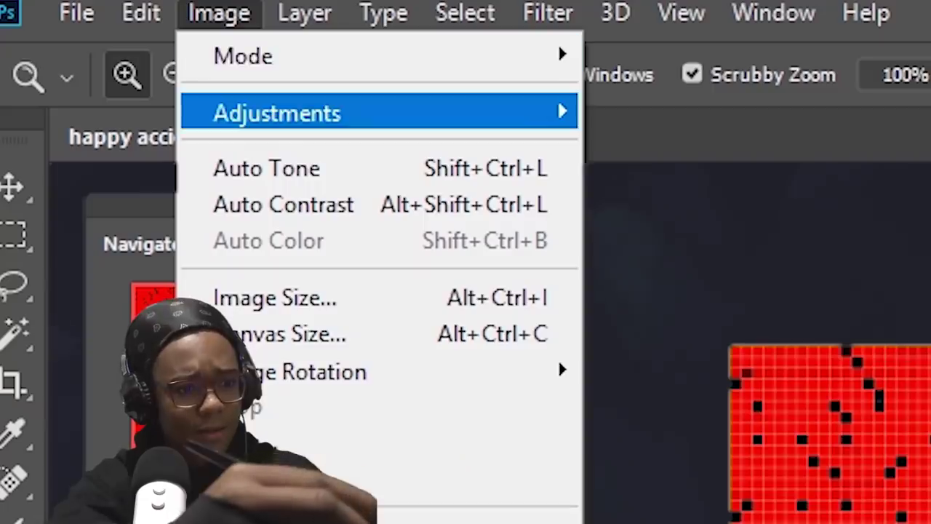
mouse_move(243, 56)
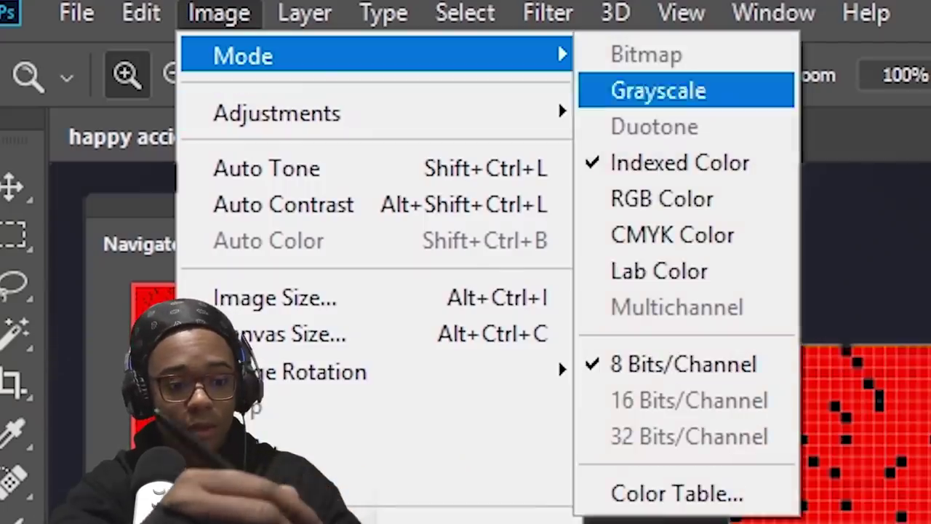
click(676, 494)
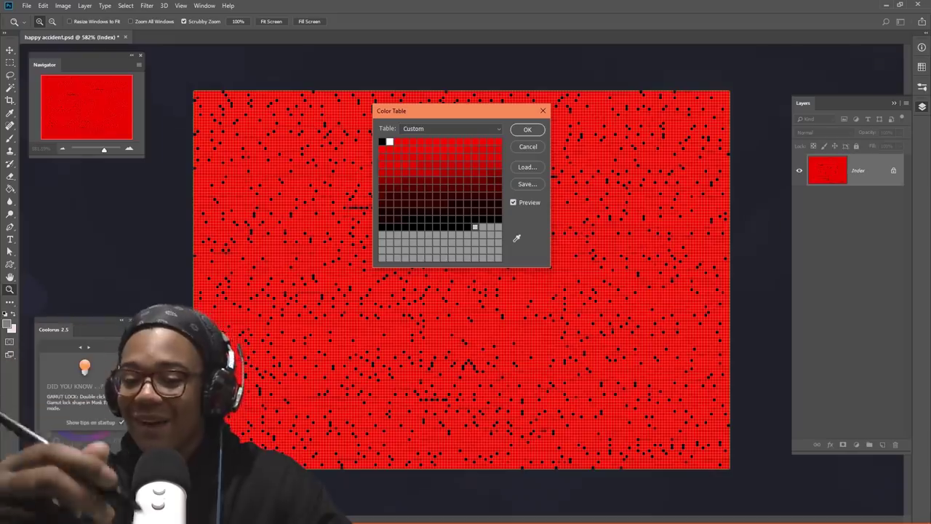
drag(461, 110, 476, 121)
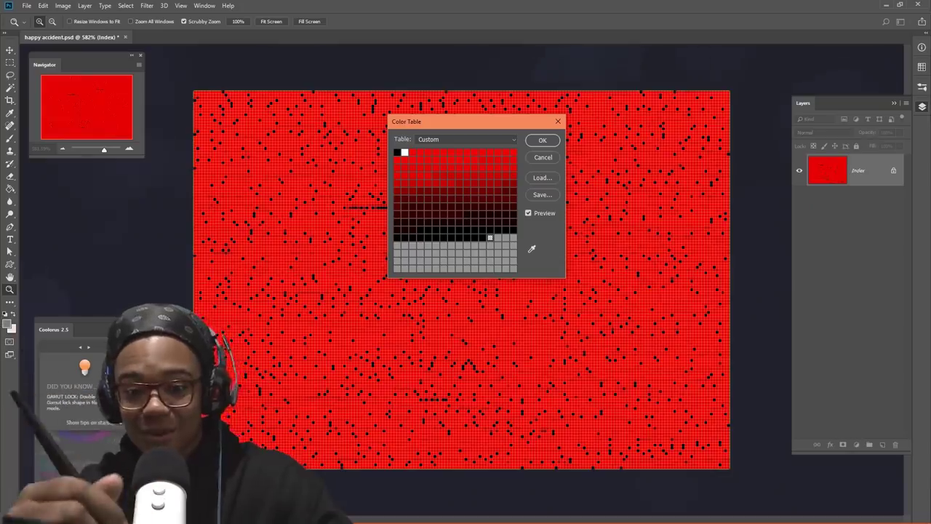
click(542, 195)
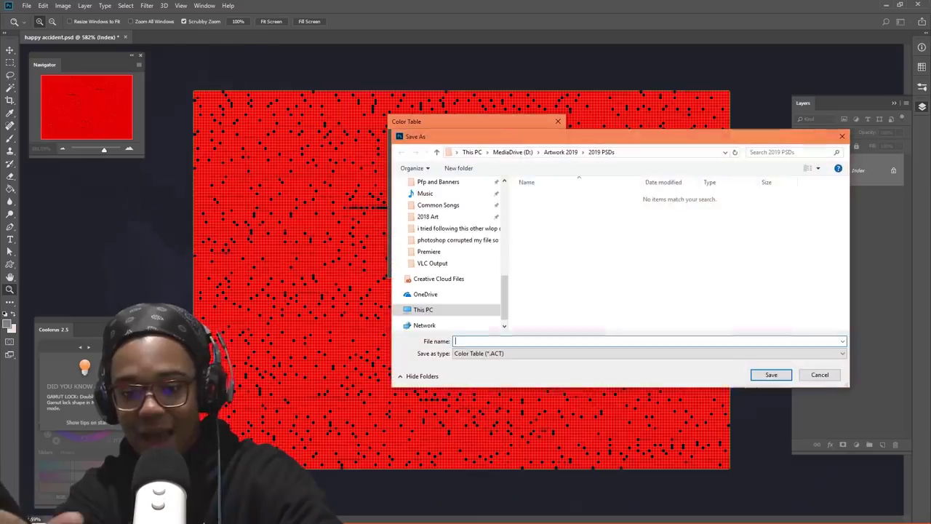
text(happy)
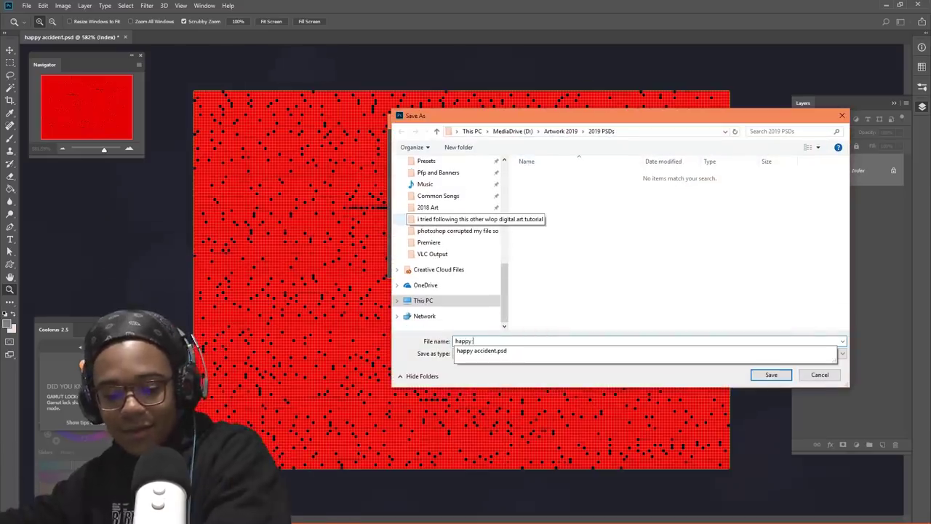
text( accident)
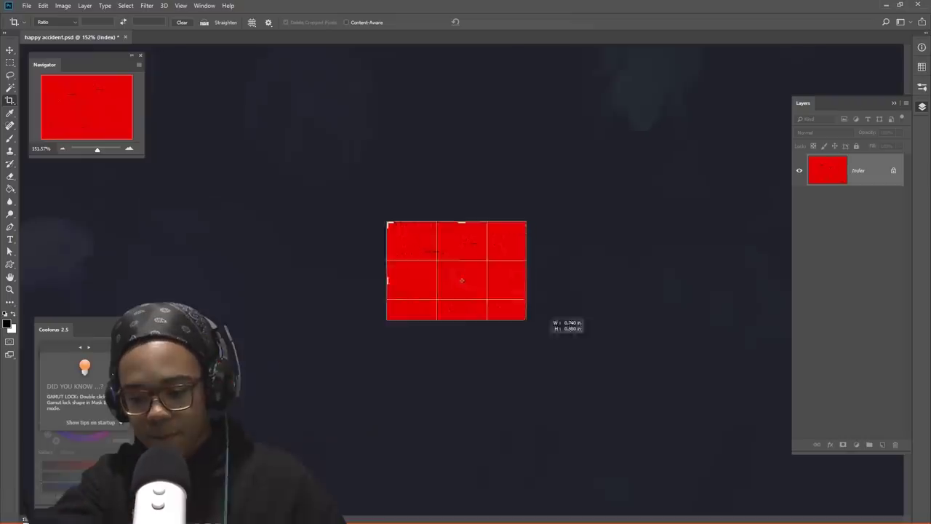
Step: Extend the canvas with Crop to about three times its width and height, keeping the speckled area in its upper-left corner
drag(531, 319, 683, 445)
key(Return)
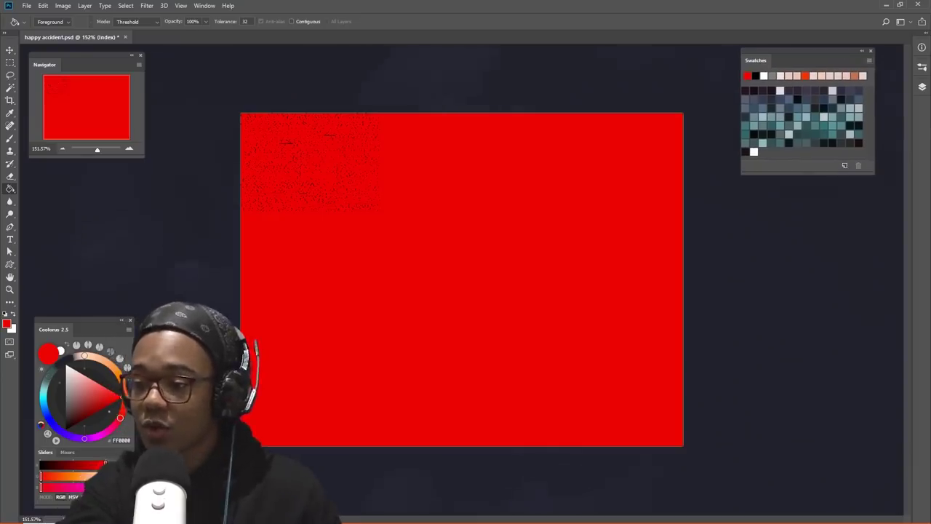
Step: Load the color table happy accident.act into the swatches
click(869, 60)
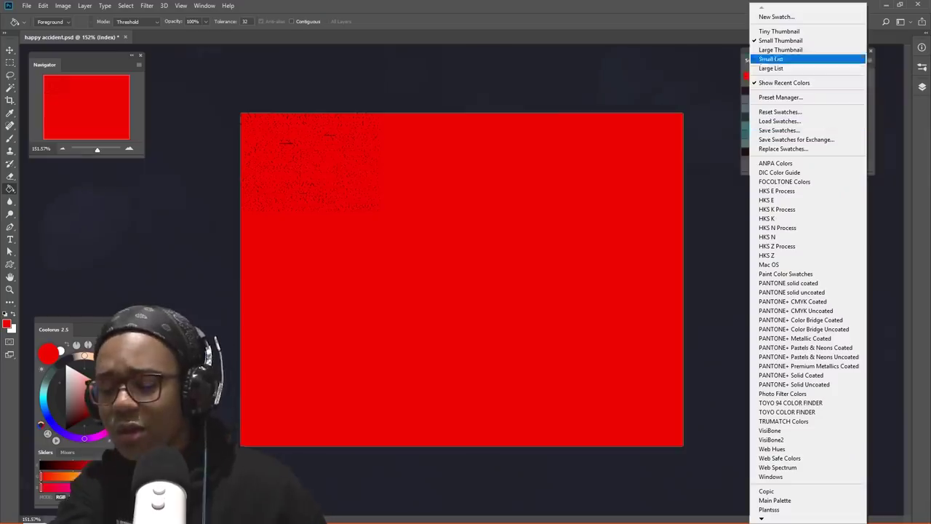
click(778, 121)
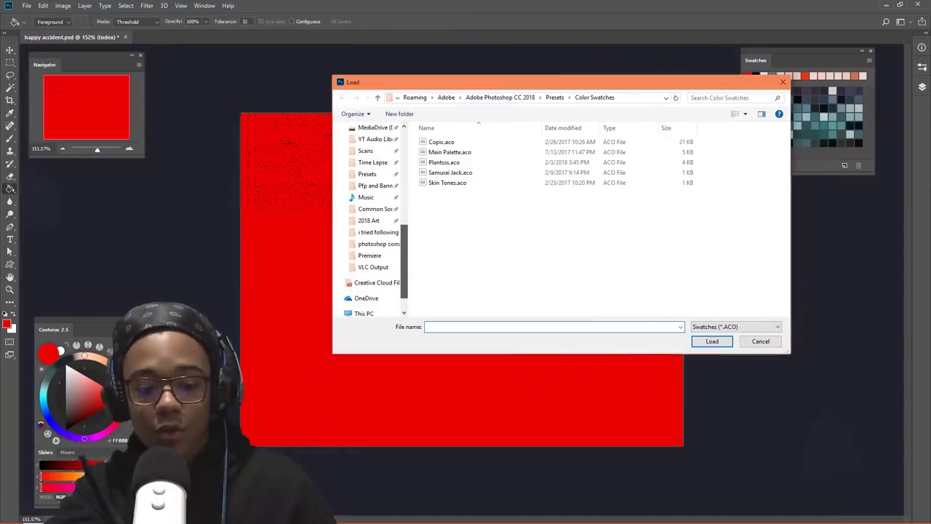
scroll(371, 255, up, 10)
click(371, 255)
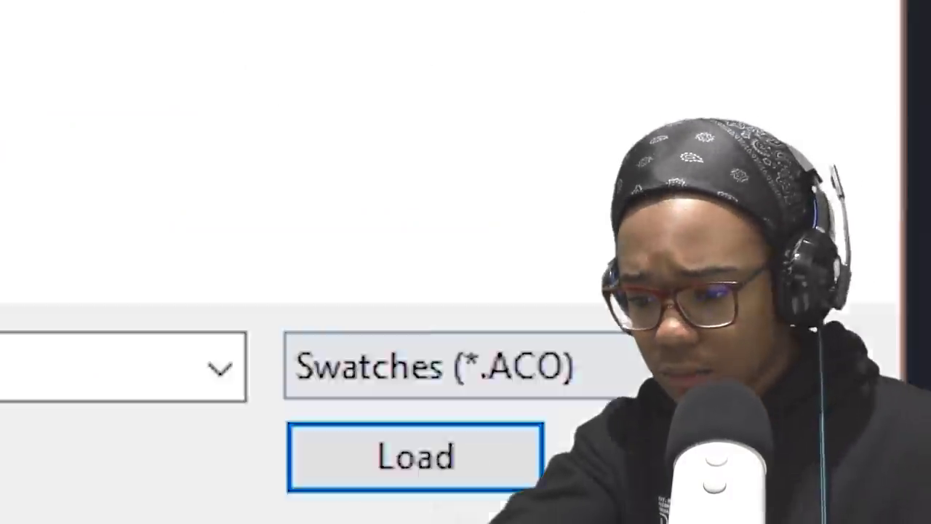
click(436, 366)
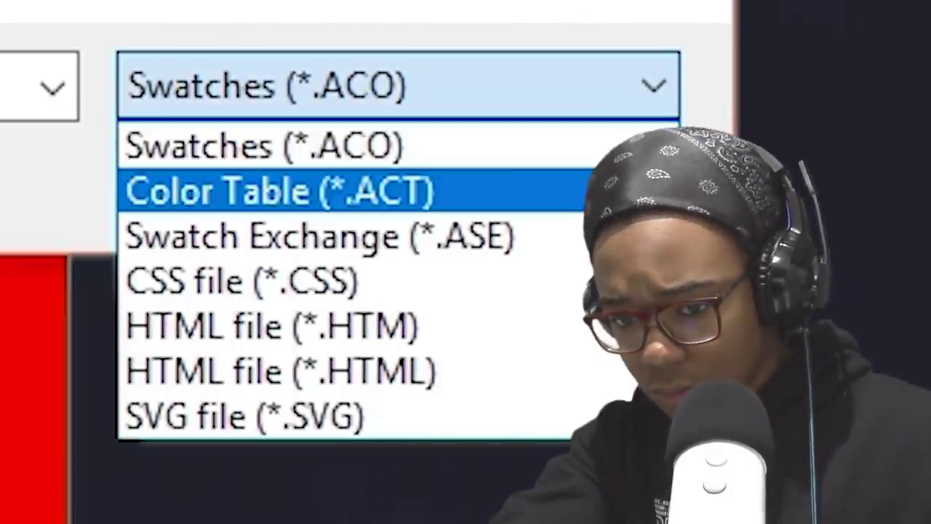
click(279, 191)
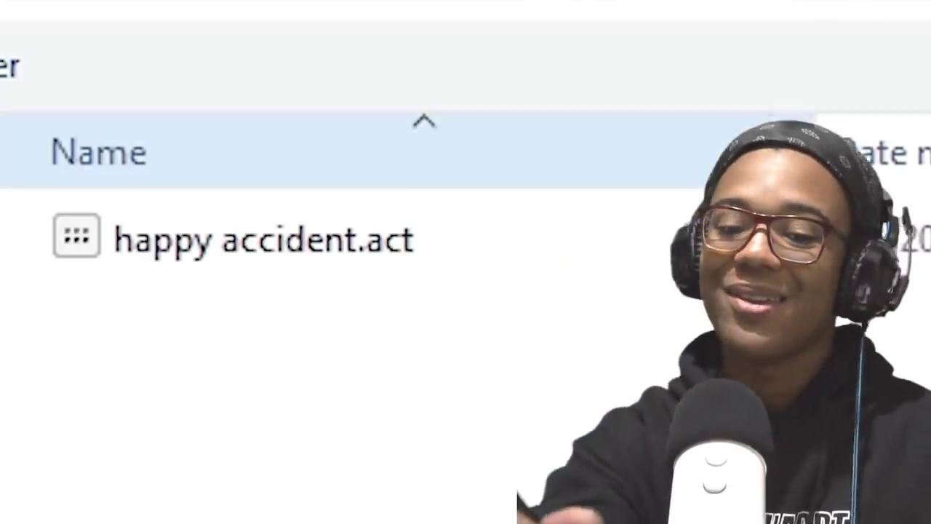
click(262, 240)
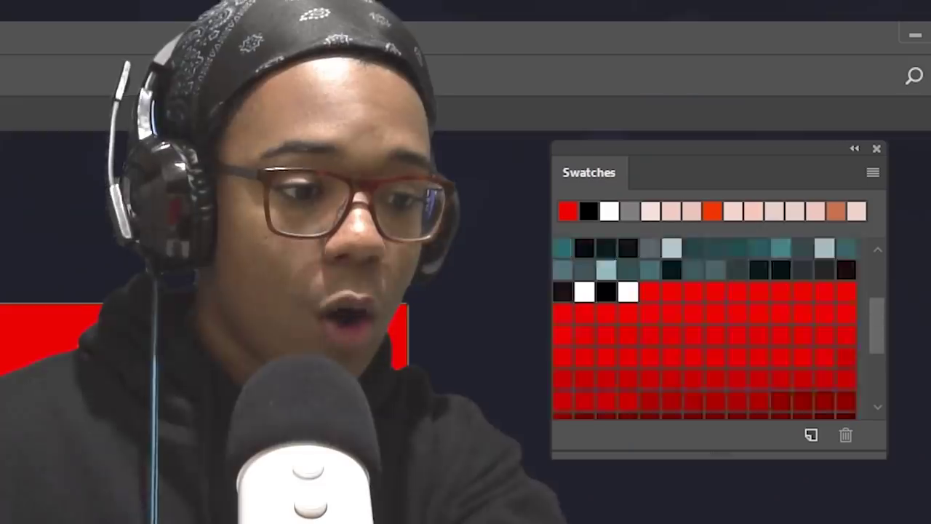
Step: Look through the loaded red-to-black swatches and switch the foreground color to white
scroll(704, 328, down, 3)
scroll(704, 327, up, 6)
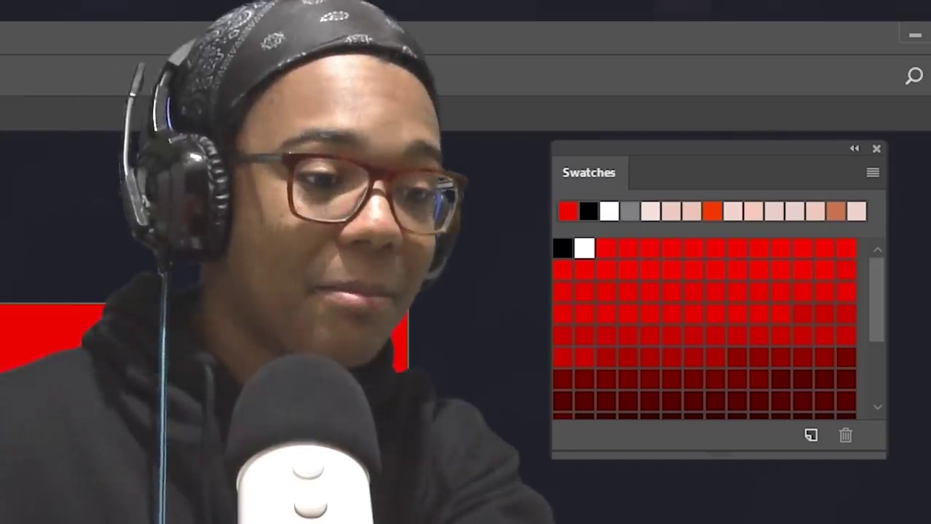
scroll(704, 327, down, 3)
scroll(704, 328, up, 5)
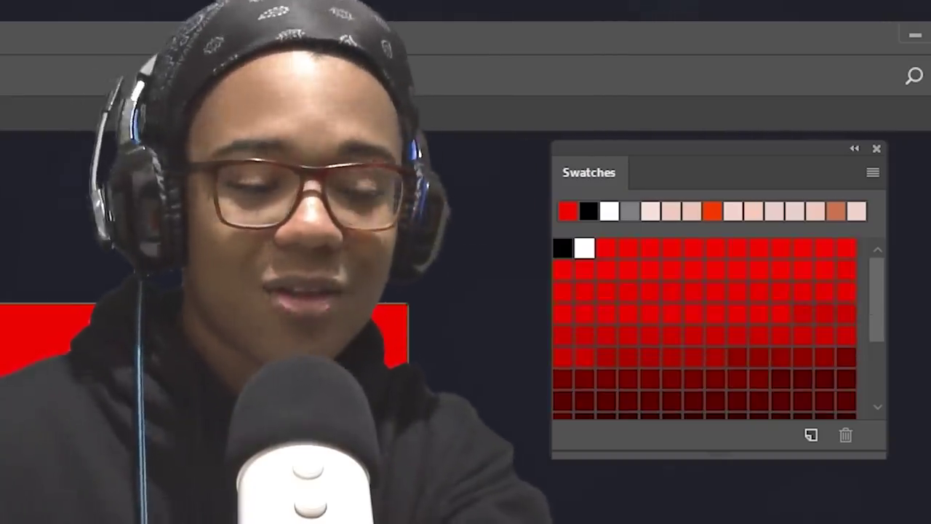
key(x)
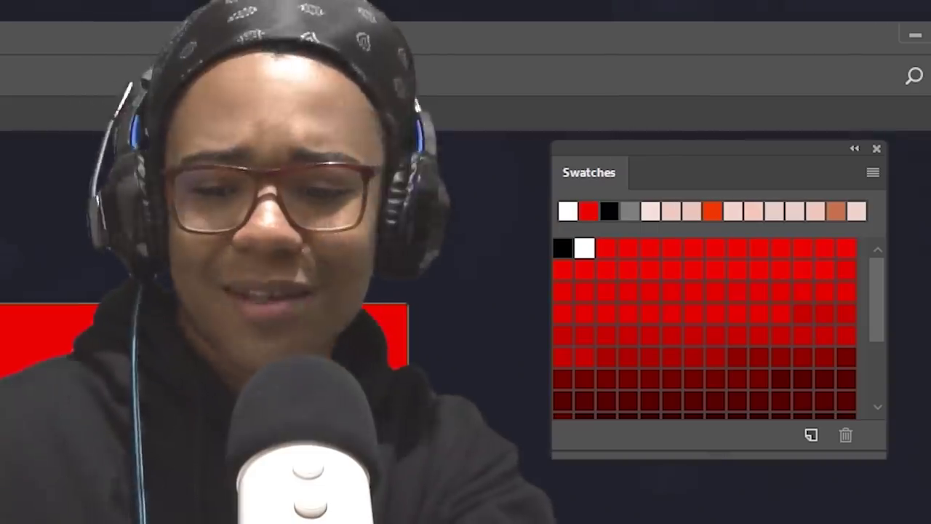
scroll(705, 327, down, 5)
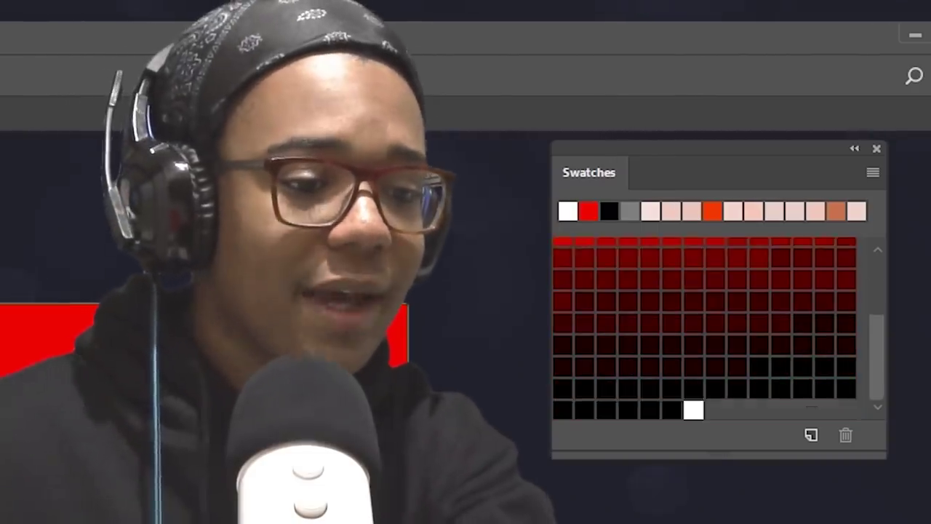
scroll(704, 327, up, 3)
scroll(704, 328, up, 3)
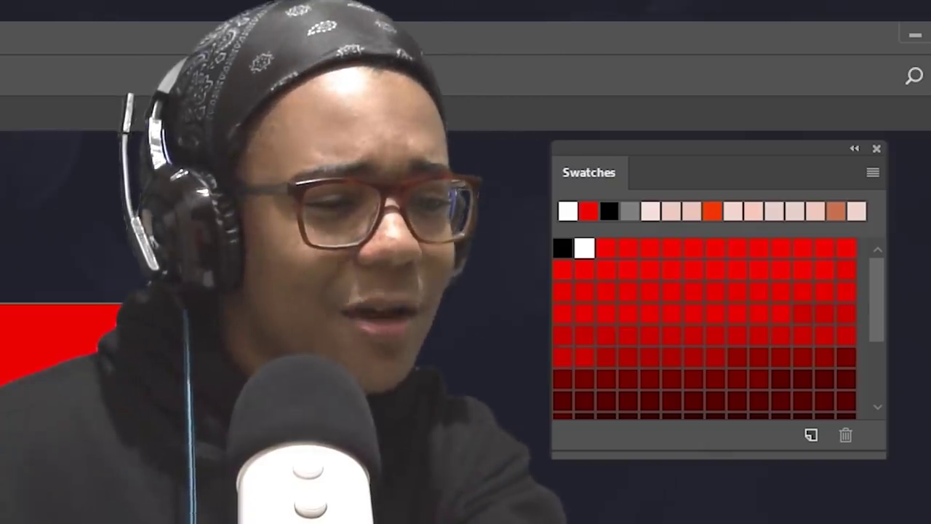
scroll(847, 320, down, 1)
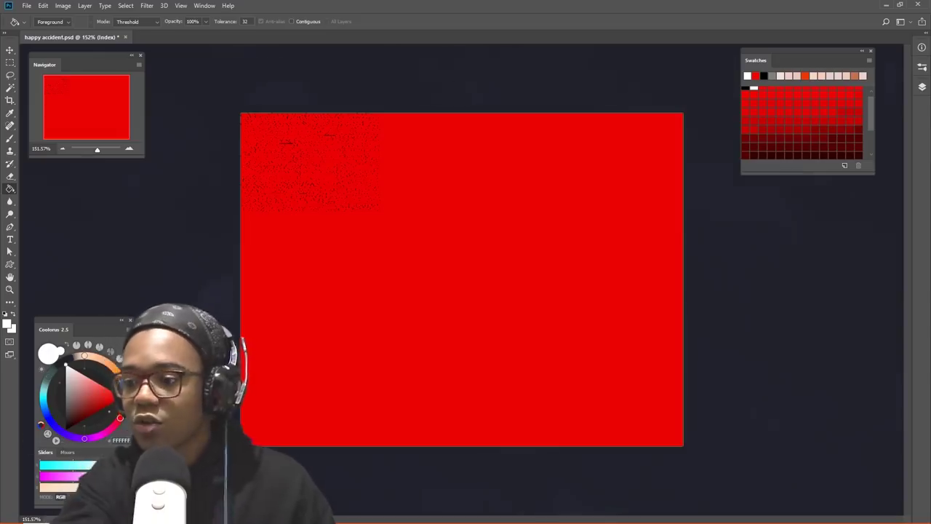
Step: Browse the brush presets in the Current 3 folder
key(F5)
click(801, 148)
scroll(846, 203, down, 4)
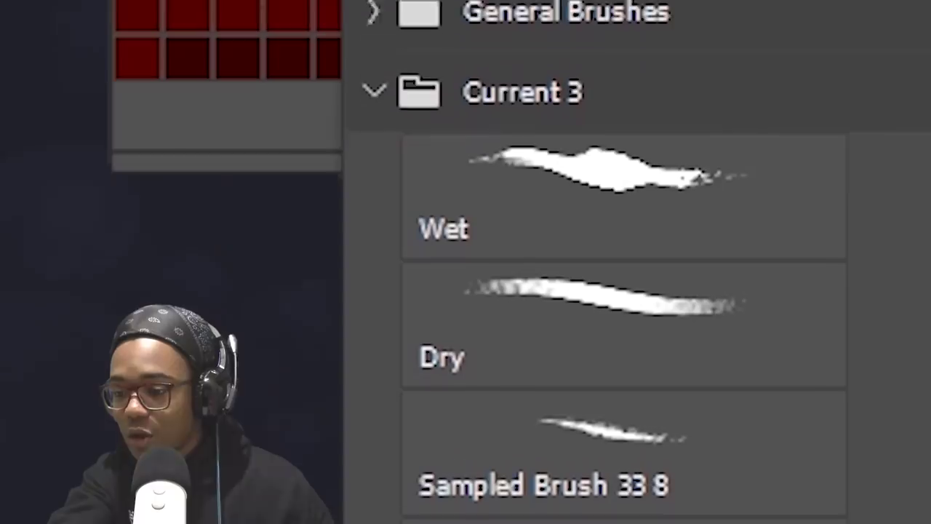
scroll(625, 291, down, 1)
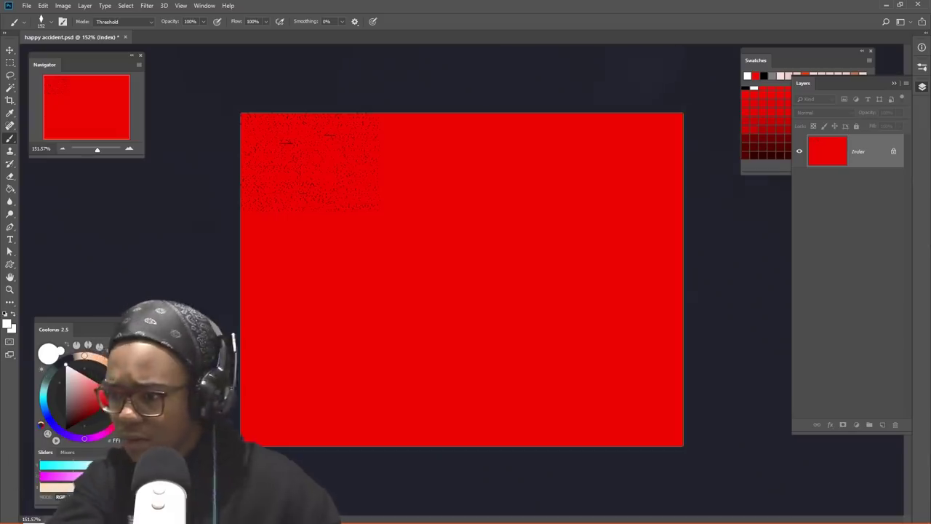
key(F7)
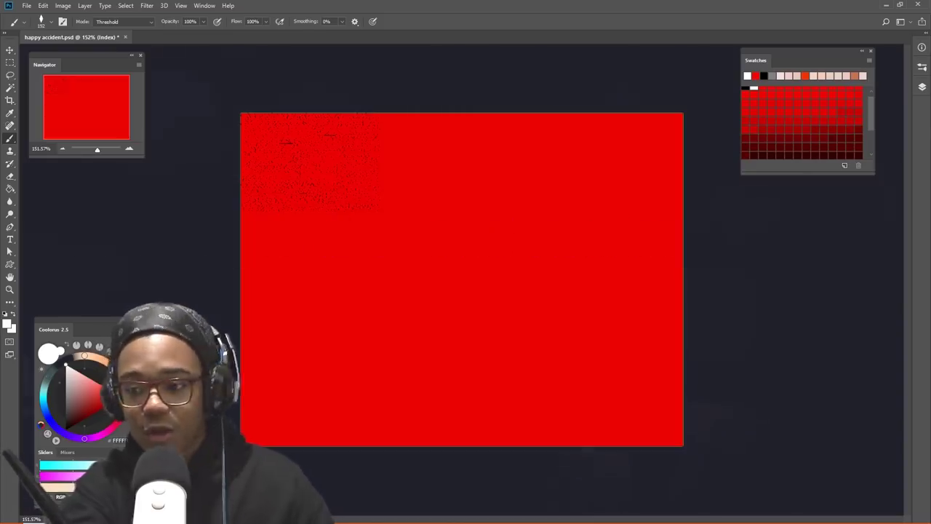
key(F7)
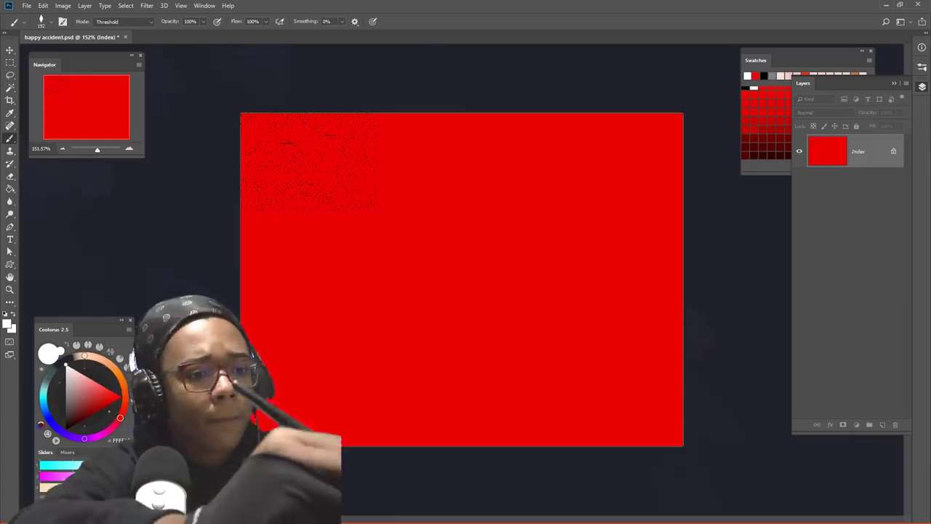
key(alt+l)
mouse_move(90, 16)
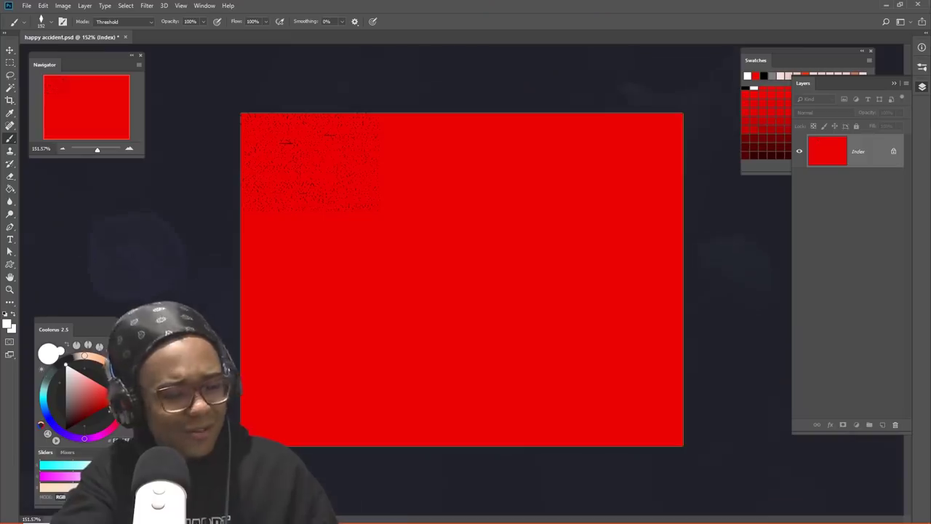
Step: Convert the document from Indexed Color to RGB Color and add a new layer in Normal mode at 100% opacity
key(z)
drag(582, 248, 509, 248)
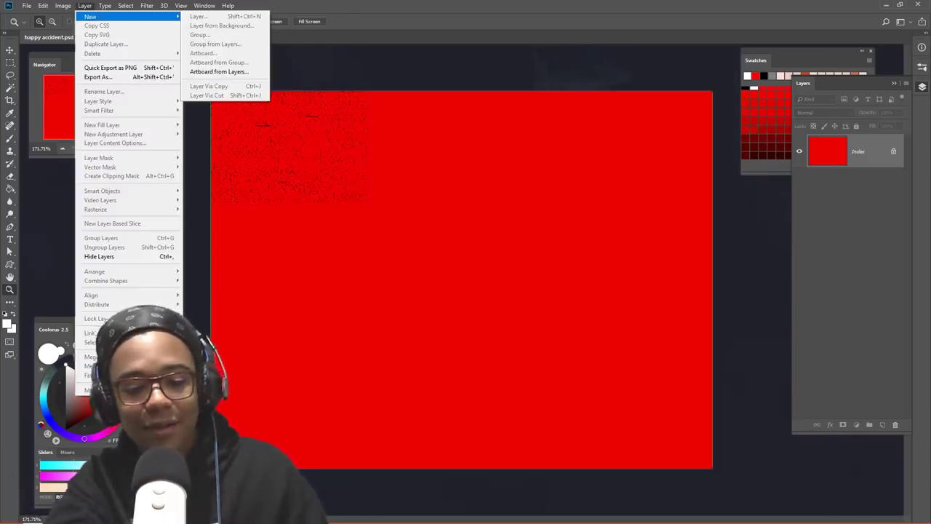
key(Escape)
drag(461, 279, 486, 279)
key(ctrl+minus)
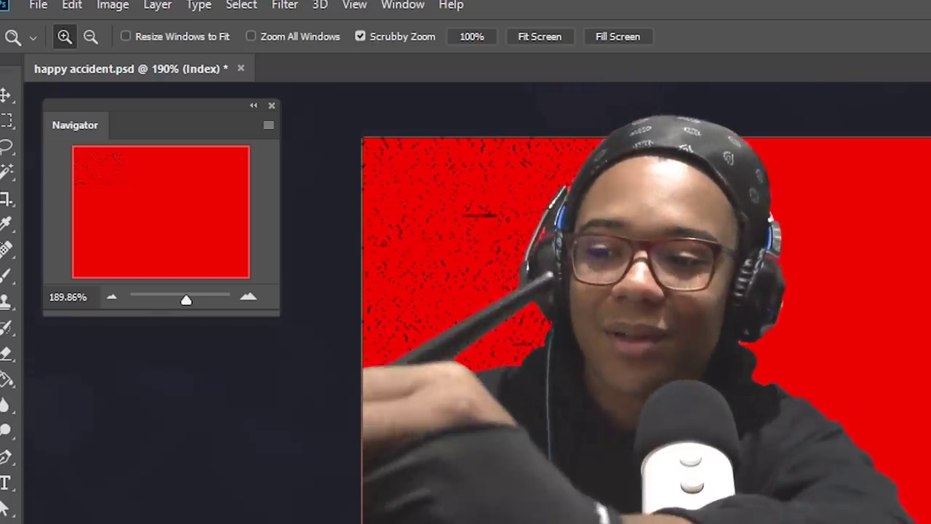
key(alt+i)
mouse_move(196, 26)
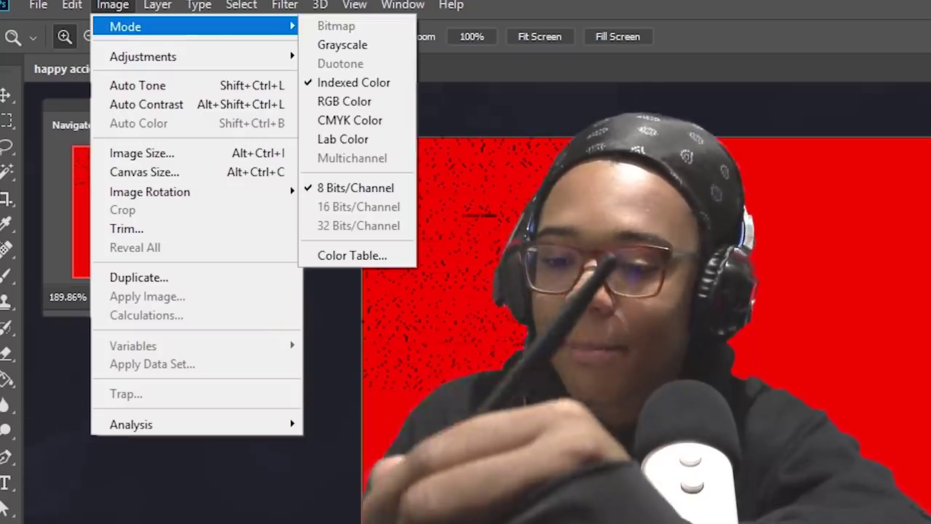
key(Down)
key(Down)
key(Down)
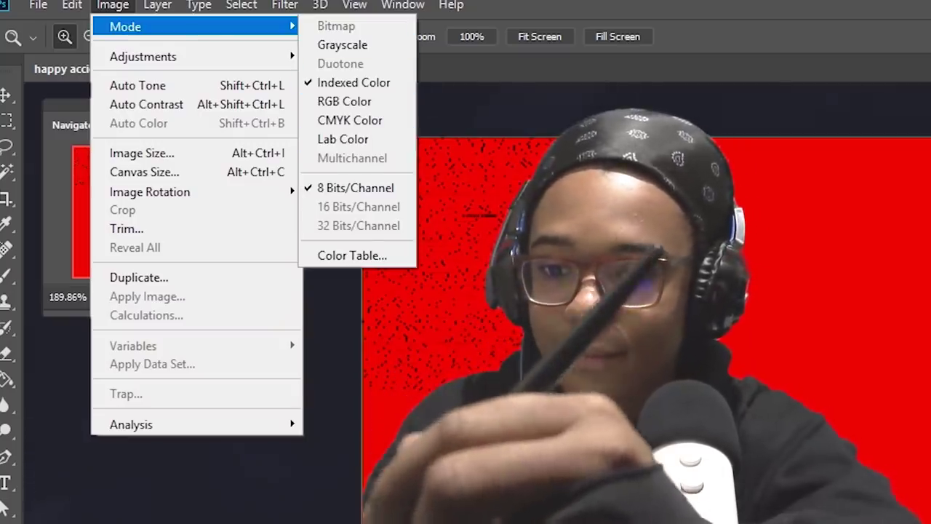
key(Return)
key(ctrl+shift+n)
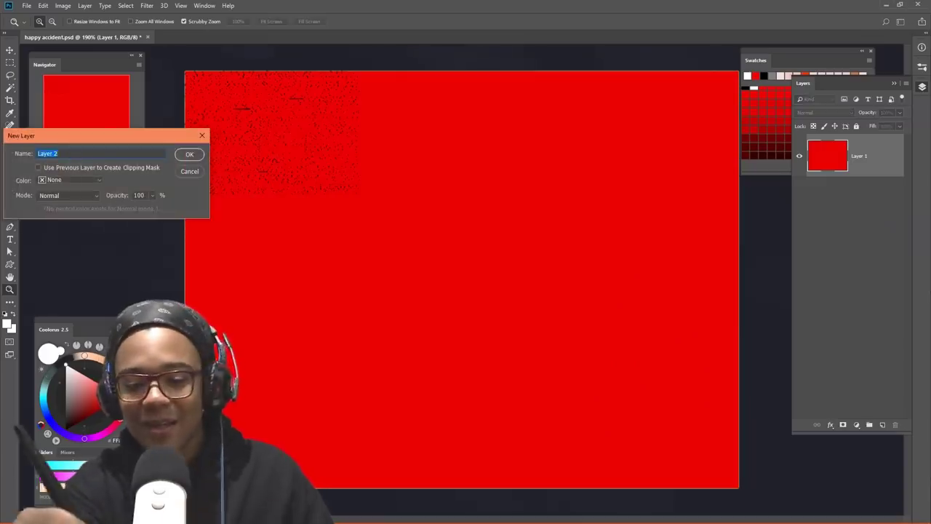
drag(105, 135, 216, 134)
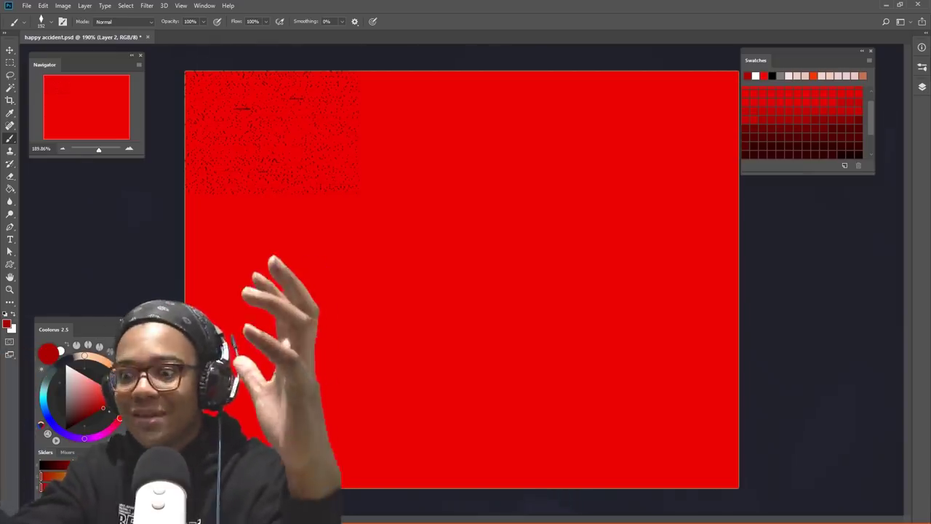
Step: Try dark red swatches from the loaded palette with brush strokes on the new layer and undo them
scroll(801, 123, up, 3)
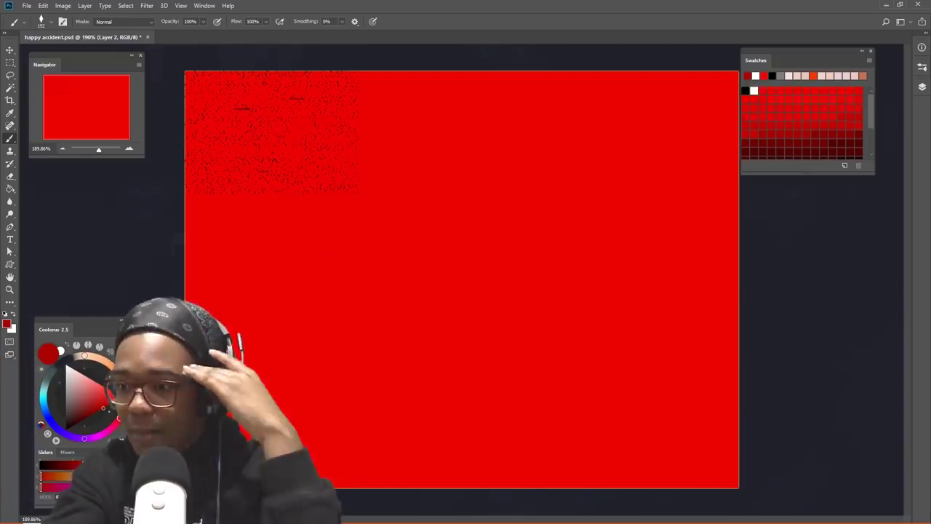
scroll(802, 122, down, 5)
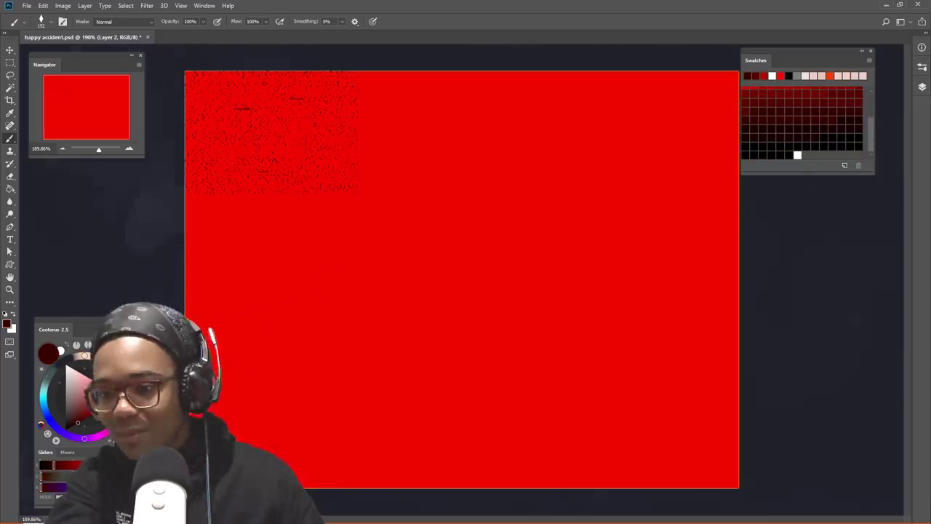
mouse_move(267, 109)
mouse_down()
mouse_move(325, 266)
mouse_move(340, 171)
mouse_move(322, 128)
mouse_up()
key(ctrl+z)
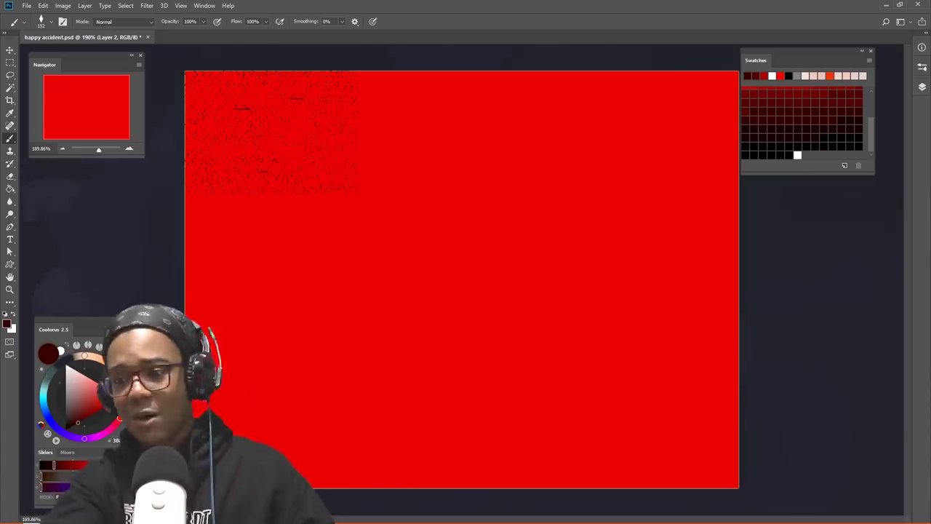
scroll(801, 123, up, 4)
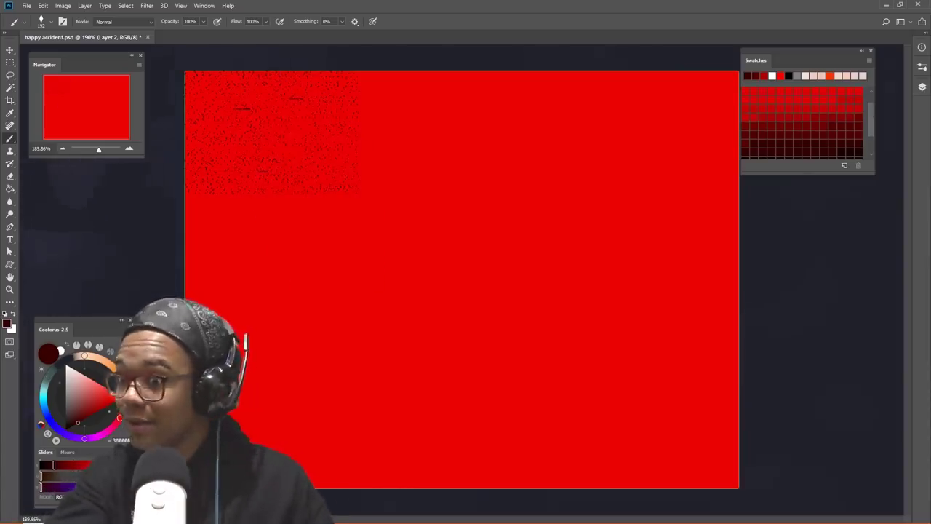
click(802, 117)
mouse_move(418, 163)
mouse_down()
mouse_move(400, 189)
mouse_move(473, 208)
mouse_move(437, 232)
mouse_up()
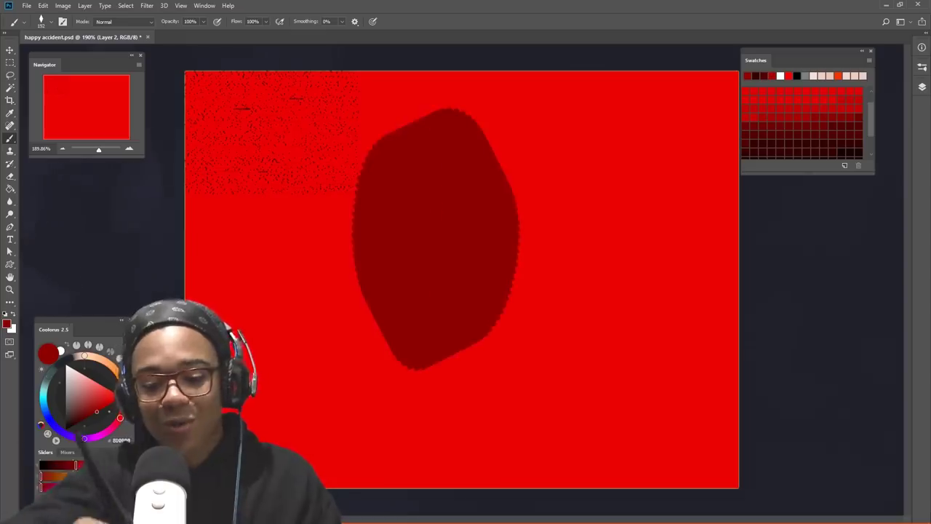
drag(422, 357, 469, 389)
key(ctrl+z)
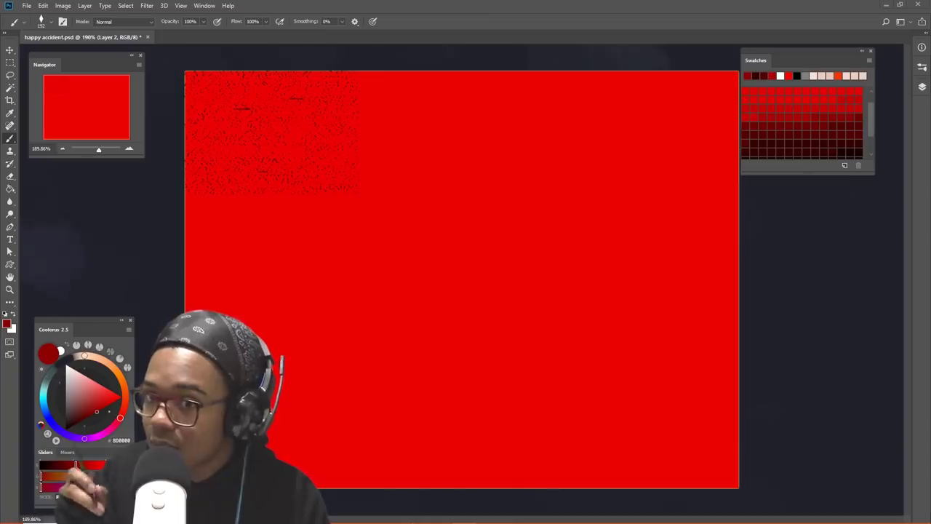
Step: Paint dark red test dabs and short broad strokes around the middle of the canvas with the textured brush
click(499, 247)
click(586, 245)
click(411, 332)
click(519, 219)
click(375, 342)
click(551, 179)
click(386, 309)
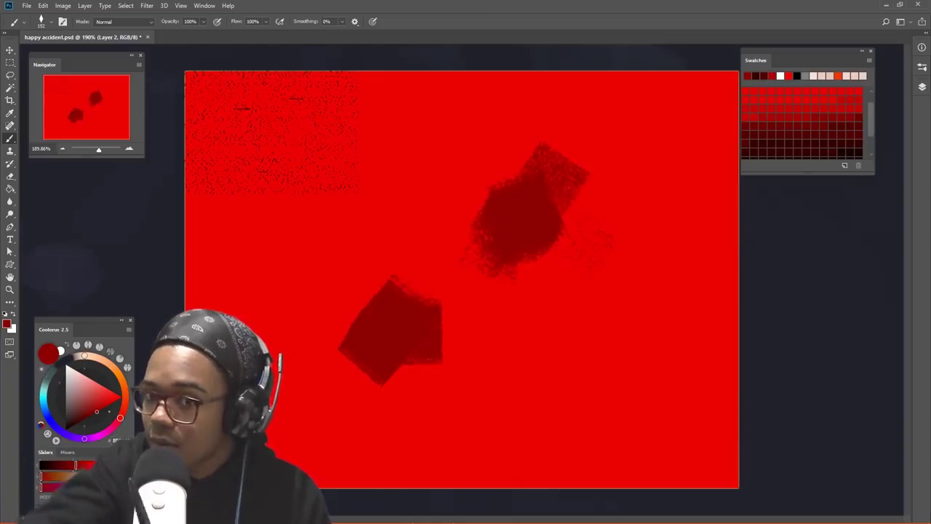
drag(486, 373, 558, 355)
drag(626, 284, 582, 302)
drag(407, 342, 432, 268)
drag(512, 230, 538, 301)
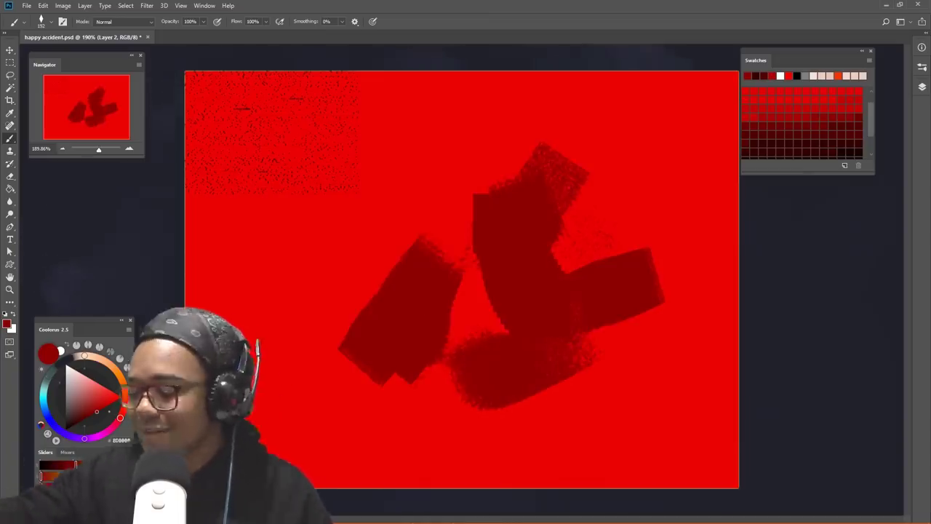
Step: Undo all the dark red test dabs and strokes on the new layer
key(ctrl+z)
key(ctrl+z)
key(ctrl+z)
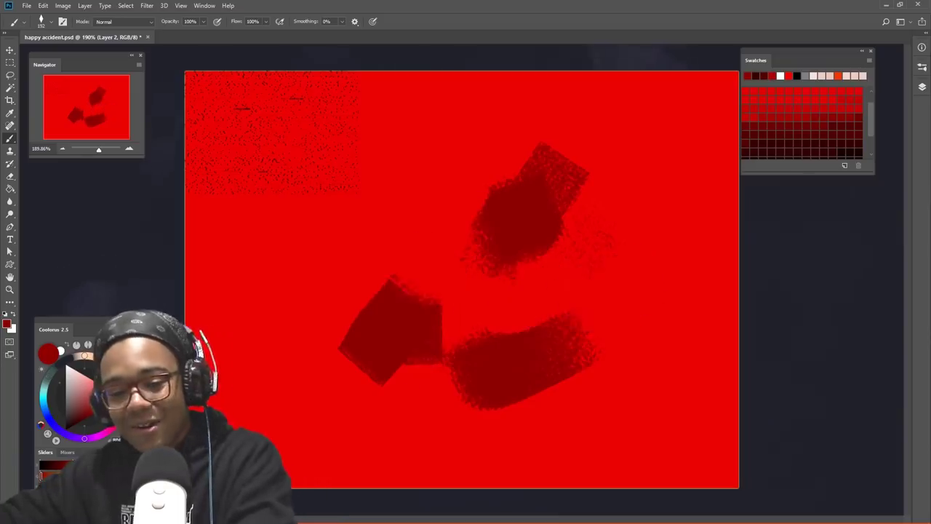
key(ctrl+z)
key(ctrl+z)
key(ctrl+z)
key(ctrl+z)
key(ctrl+z)
key(ctrl+z)
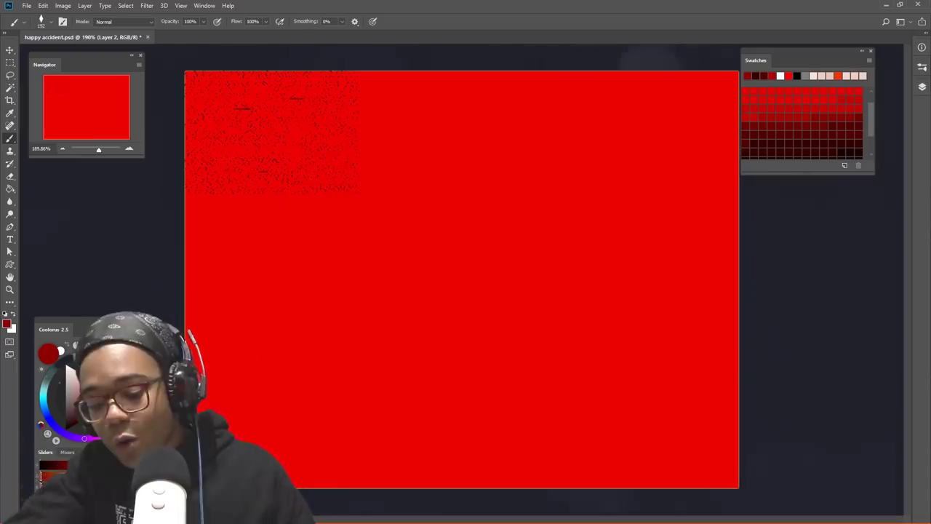
Step: Check the current date and time in the system calendar
mouse_move(160, 520)
click(889, 513)
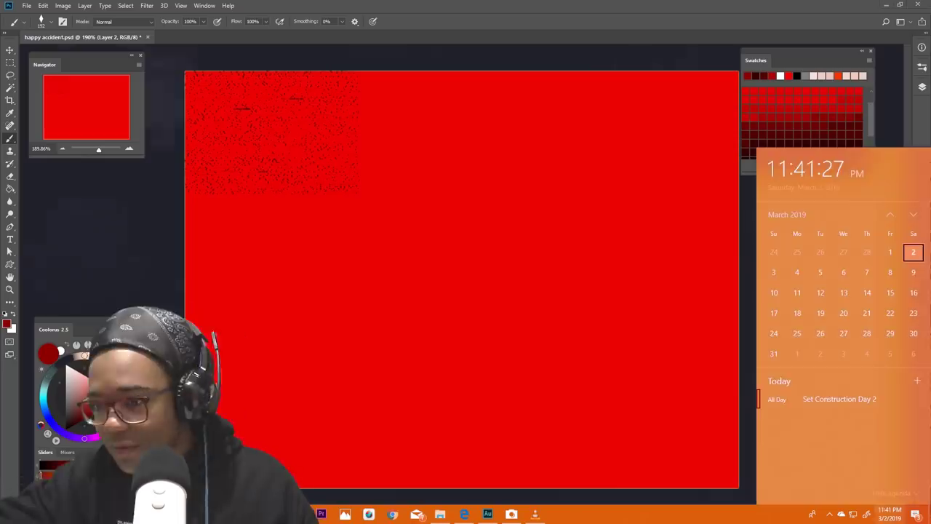
key(Escape)
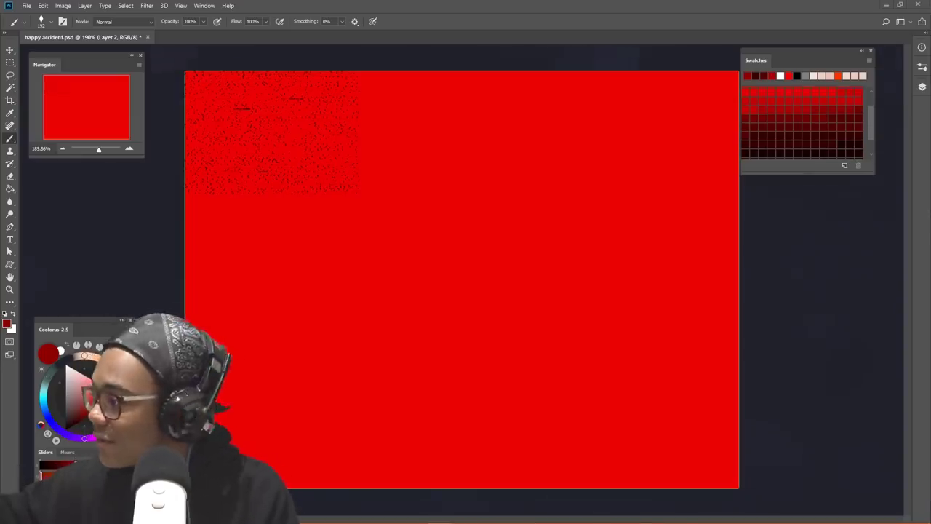
Step: Switch to Photos and look through the volcano, snowy mountain and sunset reference images
drag(240, 520, 232, 1)
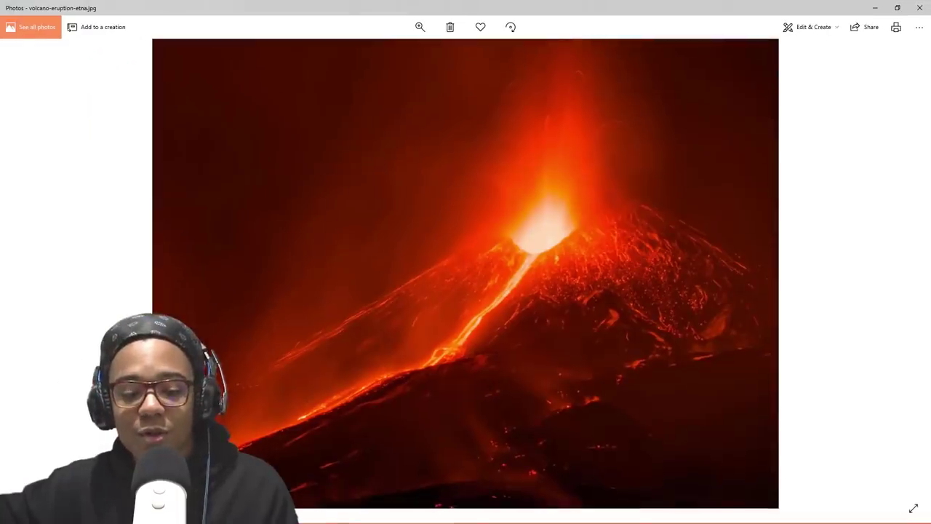
key(Right)
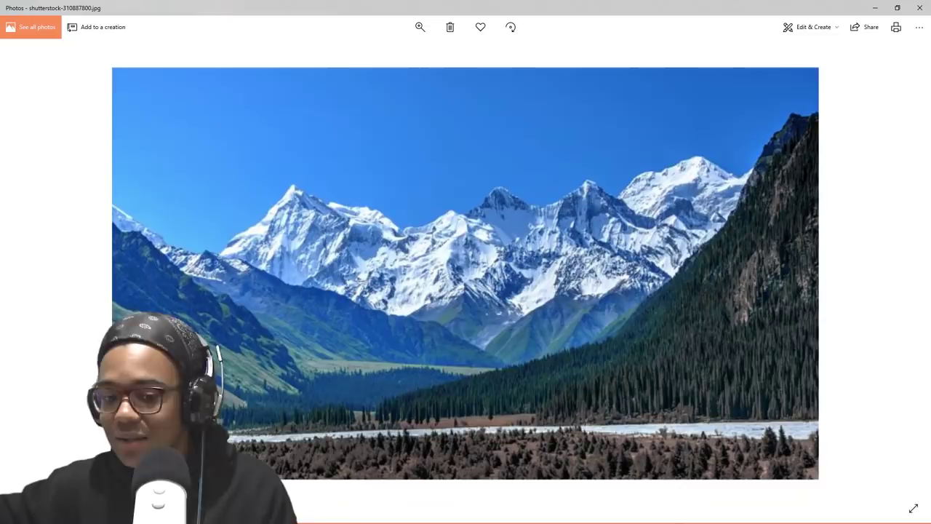
key(Right)
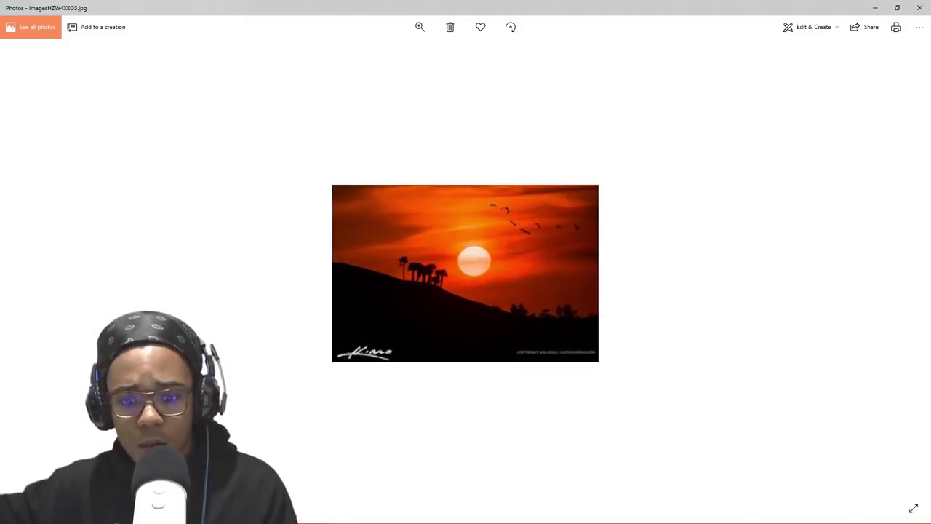
scroll(465, 273, down, 2)
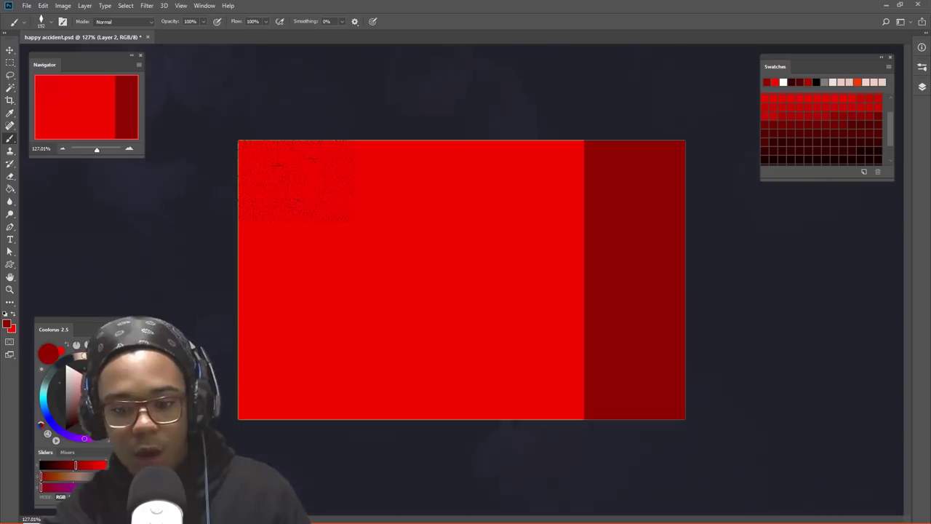
Step: Cover the upper half of the canvas with broad medium red strokes, sampling blended reds from where the bright and dark areas overlap
alt+click(601, 269)
drag(602, 268, 541, 247)
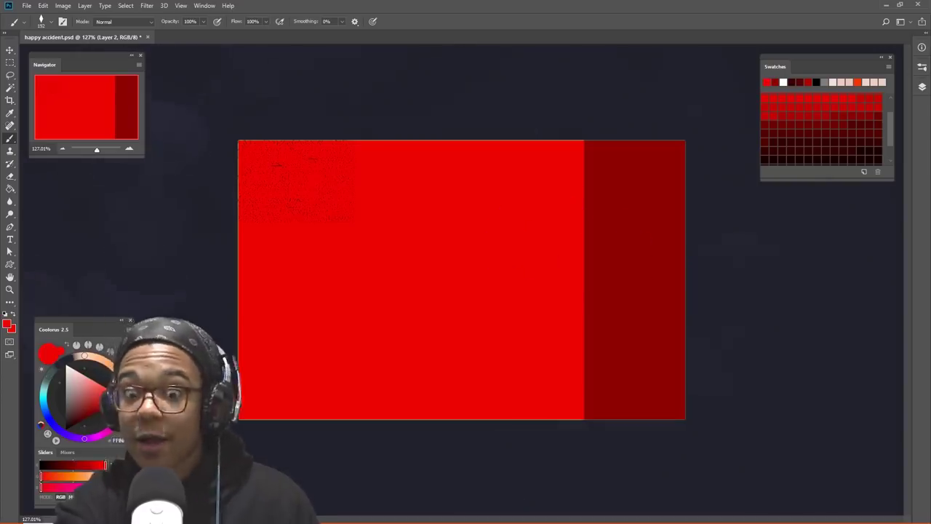
drag(593, 190, 683, 182)
alt+click(633, 237)
drag(451, 205, 682, 195)
drag(466, 164, 680, 156)
drag(429, 161, 353, 168)
drag(244, 242, 677, 236)
alt+click(633, 305)
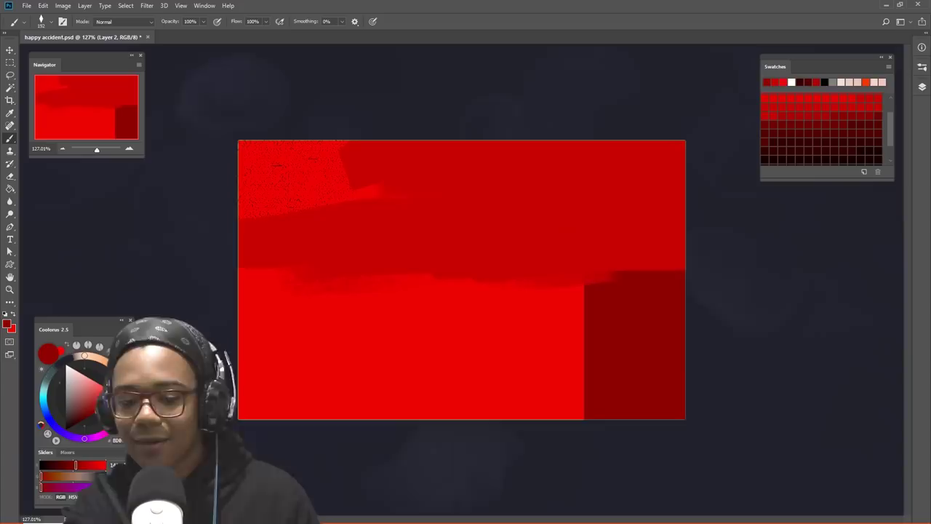
Step: Paint a darker diagonal streak and blend sampled lighter reds around it in the upper area of the canvas
mouse_move(373, 224)
mouse_down()
mouse_move(668, 156)
mouse_move(429, 222)
mouse_up()
alt+click(342, 280)
drag(371, 229, 604, 191)
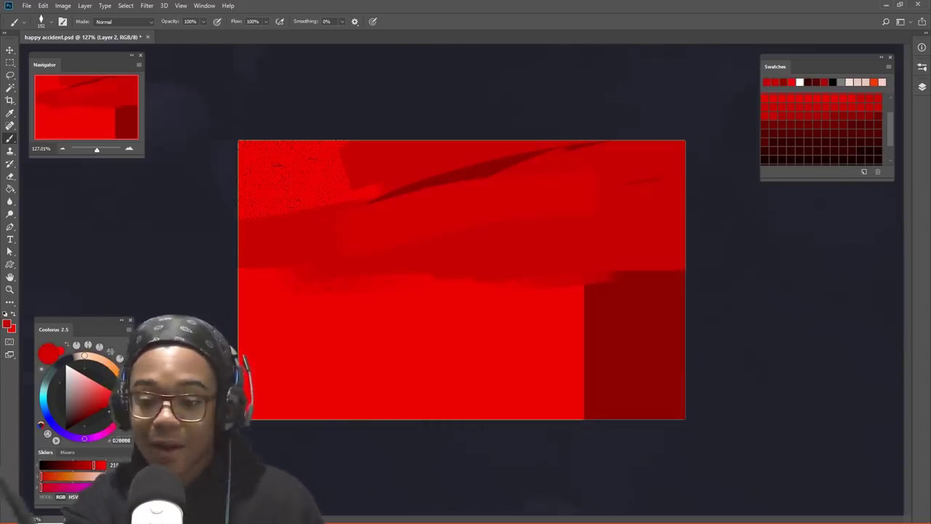
drag(524, 191, 415, 217)
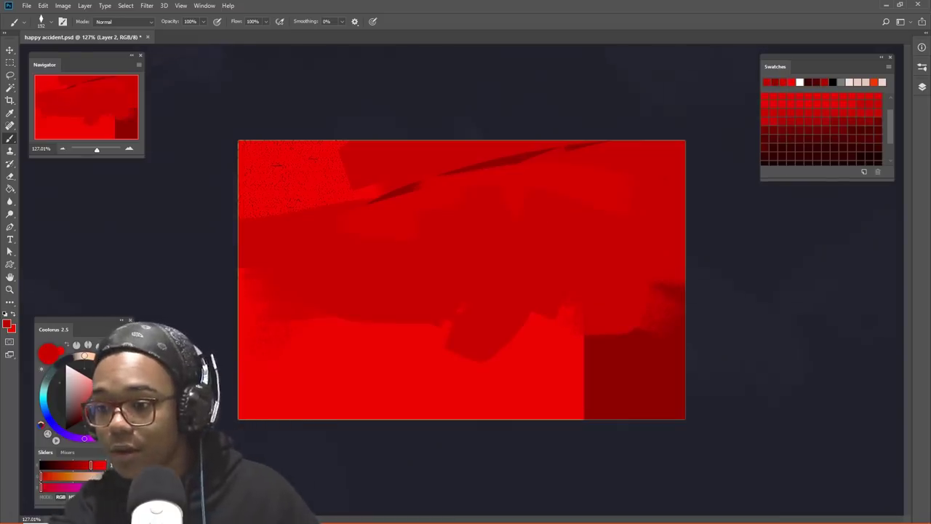
Step: Try a dark red shape to the right of the canvas center and undo it
alt+click(437, 291)
mouse_move(563, 295)
mouse_down()
mouse_move(557, 280)
mouse_move(582, 309)
mouse_up()
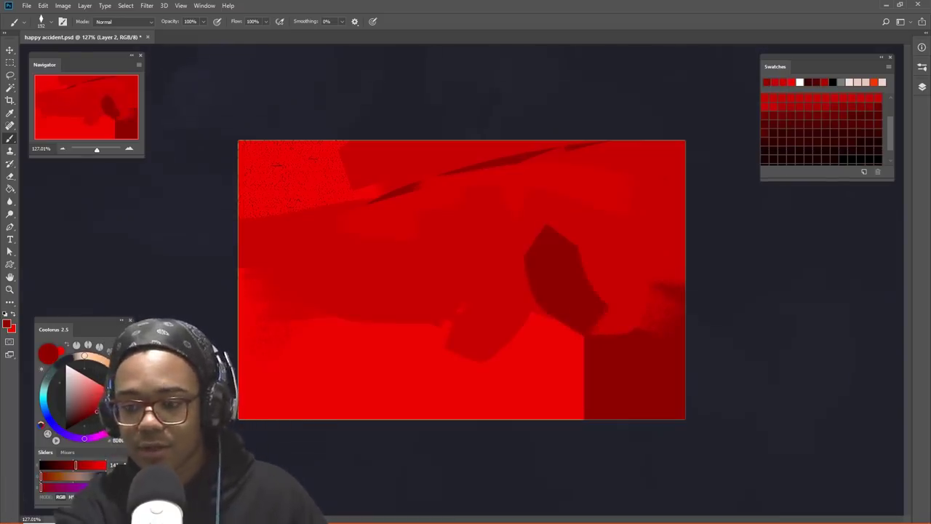
key(ctrl+z)
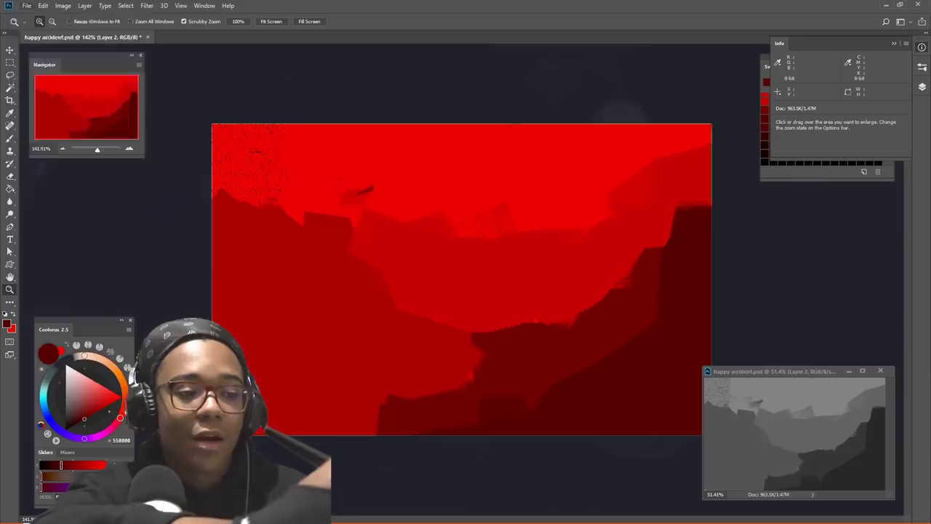
click(26, 5)
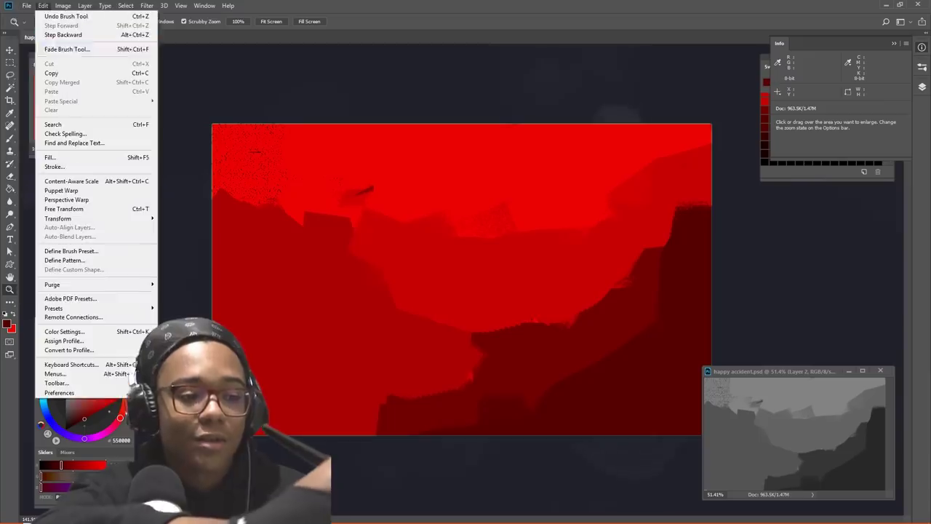
mouse_move(26, 5)
click(78, 53)
key(ctrl+o)
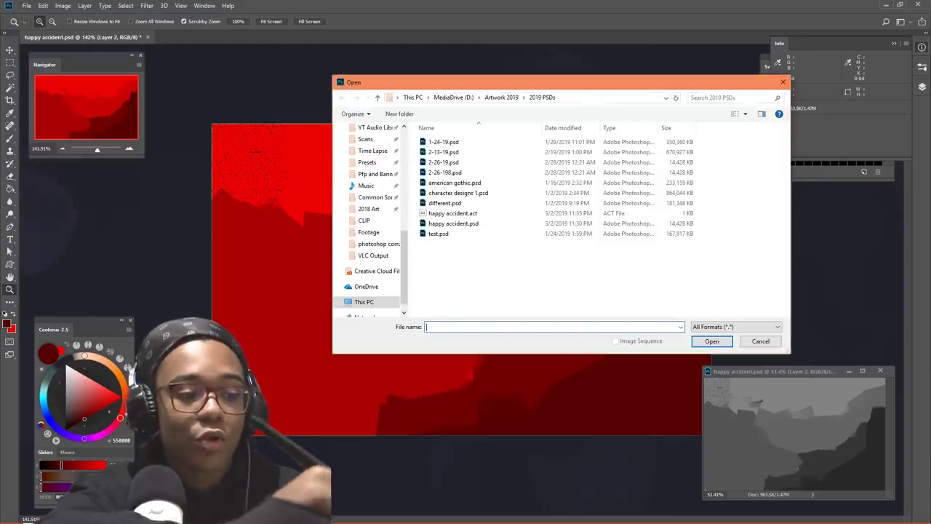
click(783, 82)
Step: Open the recently used corrupted file 2-26-198.psd
click(27, 5)
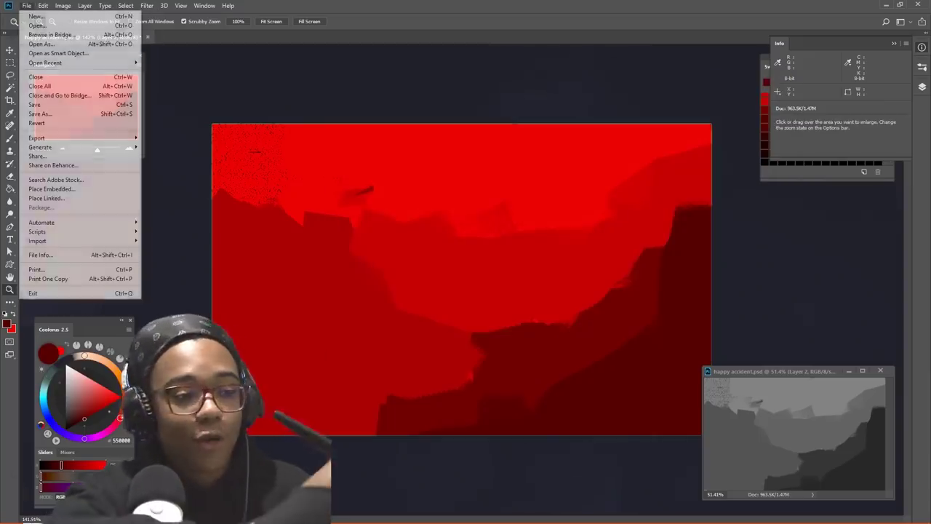
key(Down)
key(Down)
key(Right)
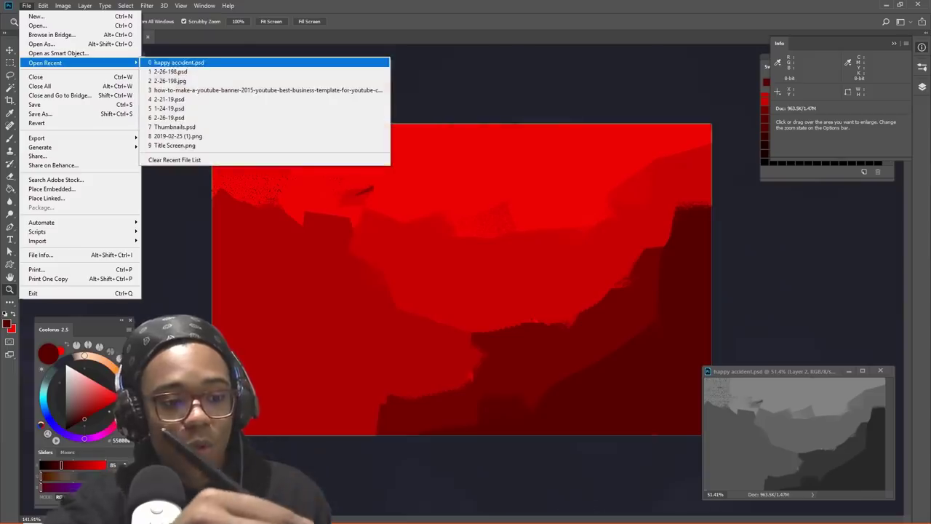
click(171, 71)
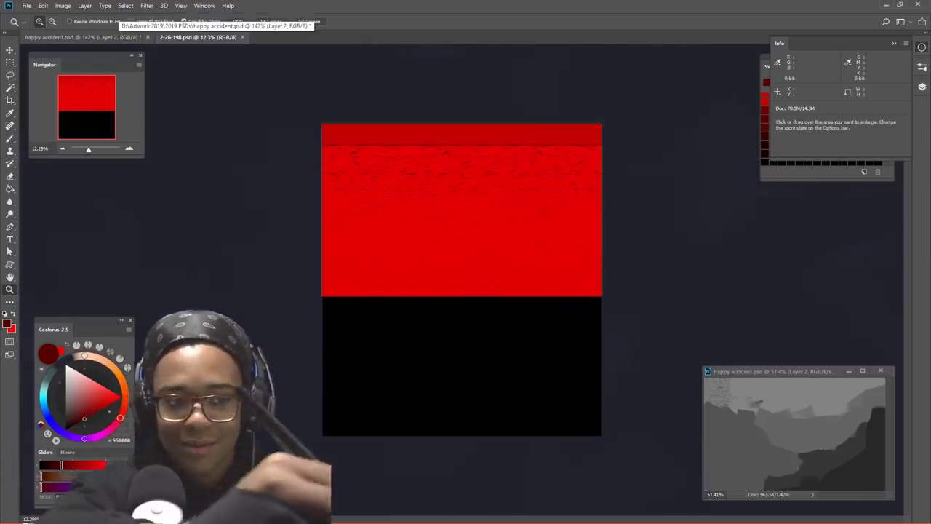
Step: Compare 2-26-198.psd with the red landscape painting and return to happy accident.psd
key(ctrl+Tab)
key(ctrl+Tab)
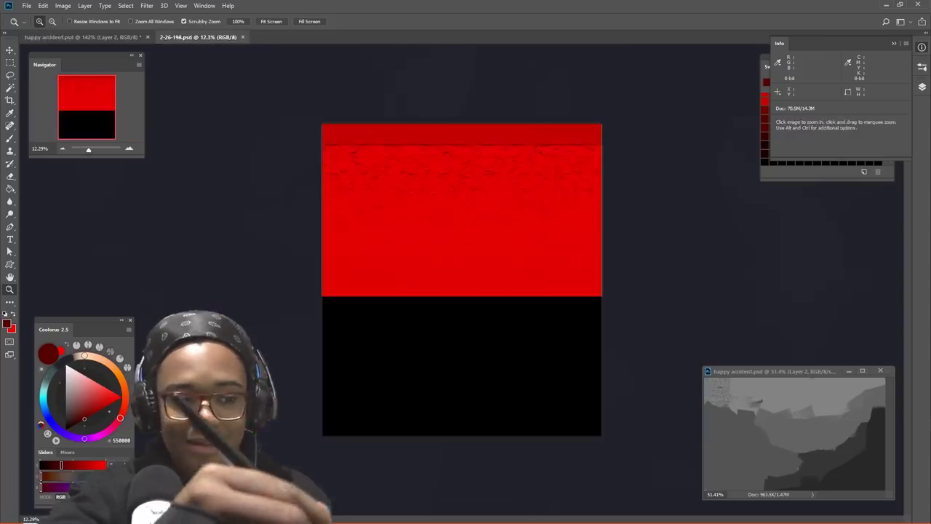
key(ctrl+Tab)
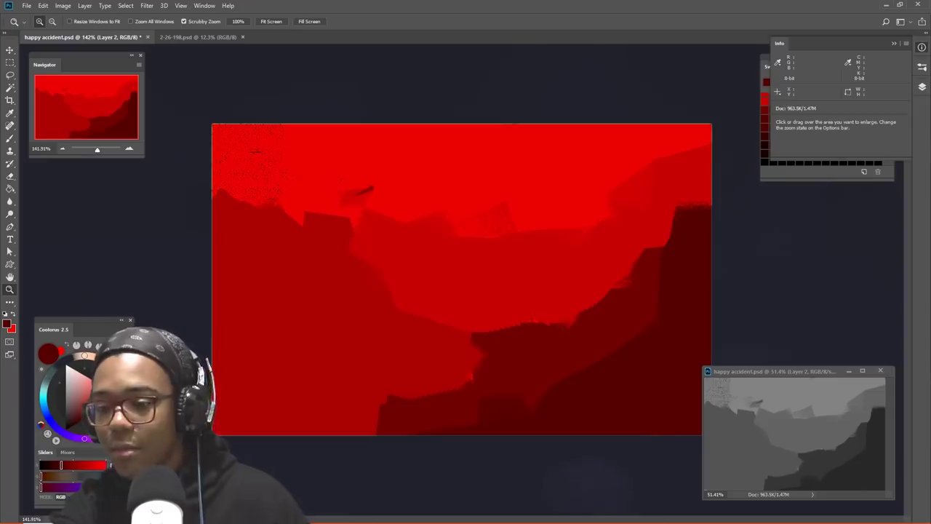
Step: Hide the Info panel and paint a black shadow over the lower-right corner of the landscape using the black swatch
key(F8)
scroll(822, 128, down, 2)
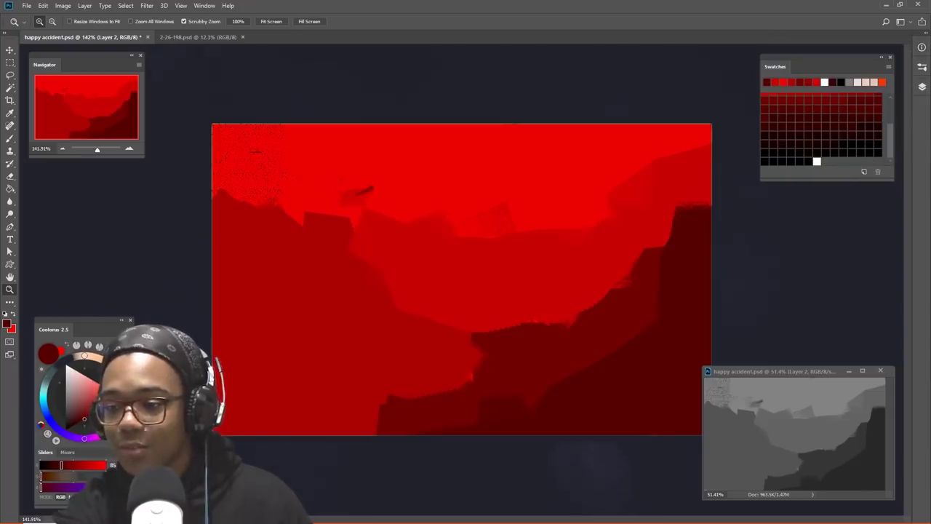
click(841, 82)
key(b)
drag(695, 341, 582, 429)
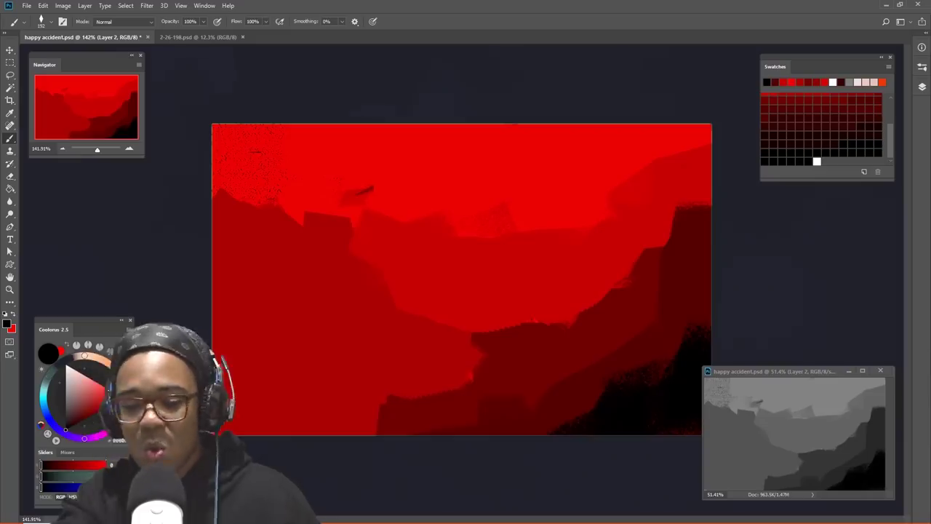
Step: Try bright red brush strokes on the left hillside and undo them
mouse_move(224, 257)
mouse_down()
mouse_move(250, 263)
mouse_move(274, 469)
mouse_up()
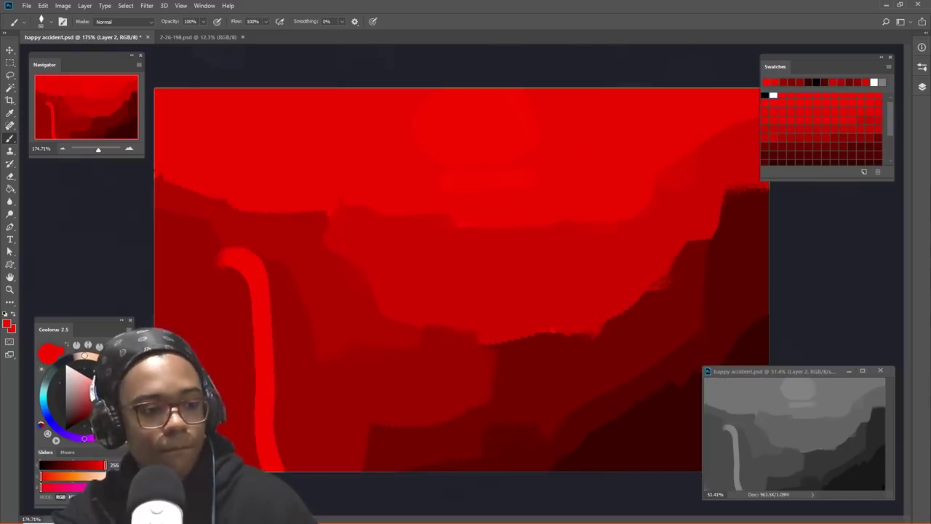
key(ctrl+z)
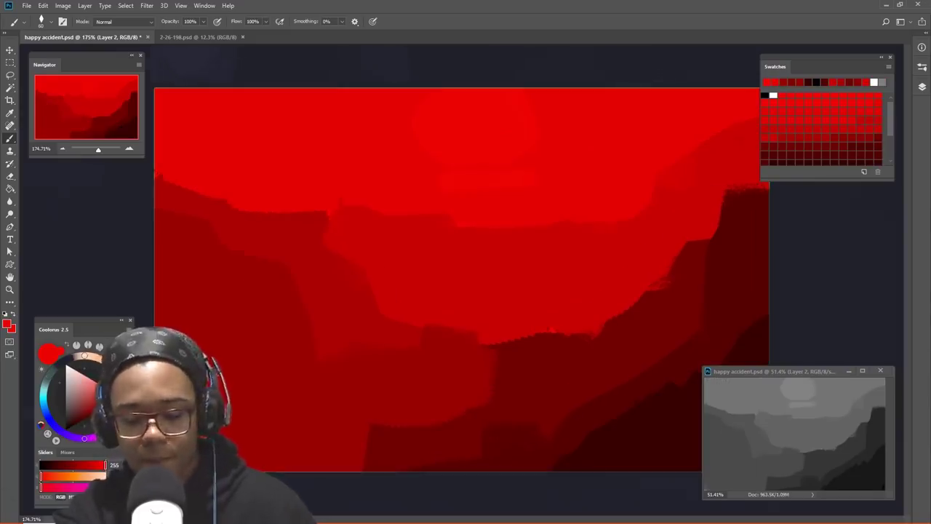
drag(250, 255, 298, 297)
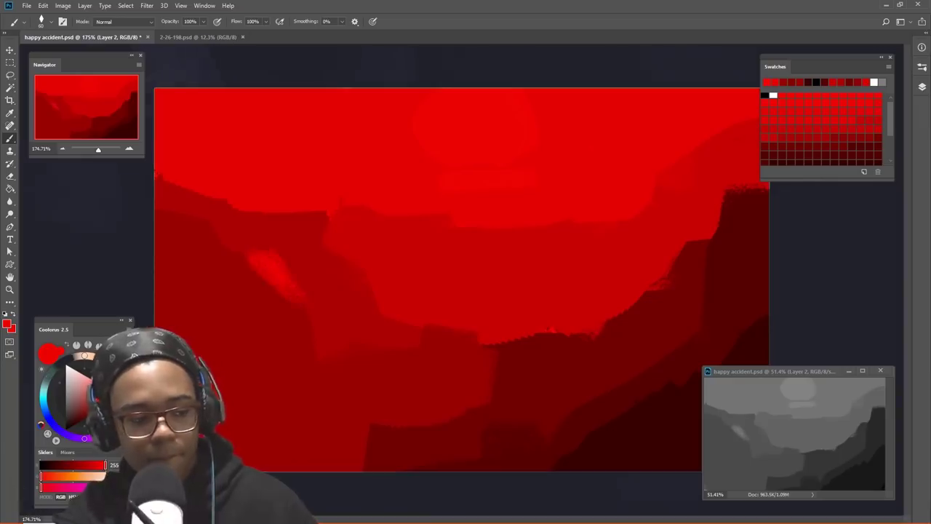
key(ctrl+z)
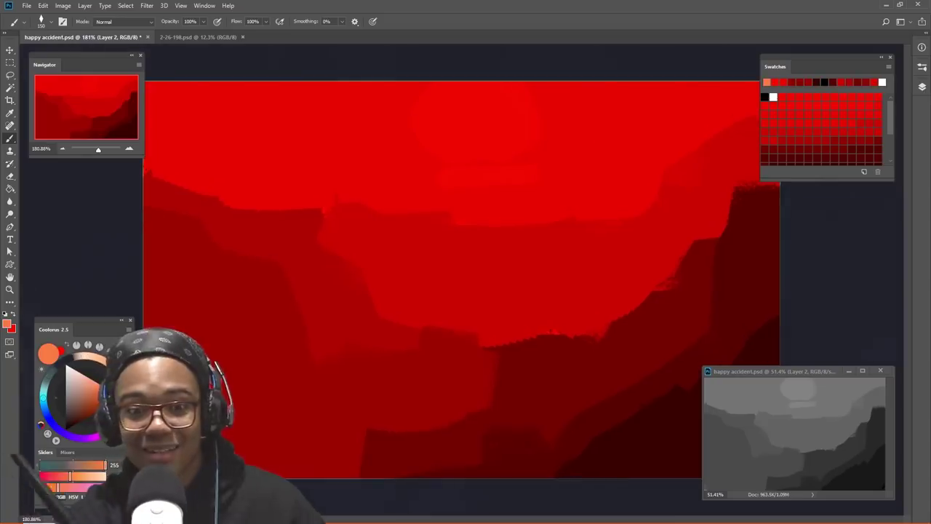
Step: Paint a solid orange sun at the top center of the sky, cut off by the canvas's upper edge
key(ctrl+z)
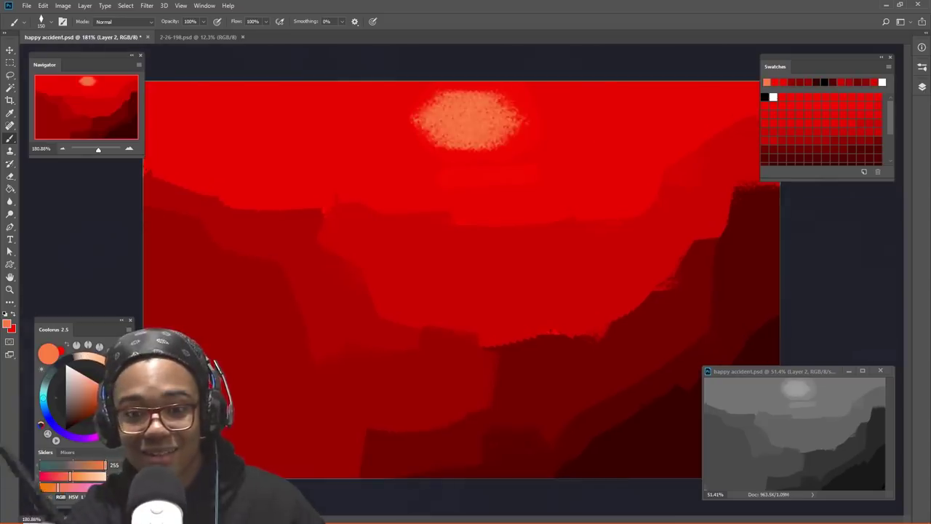
mouse_move(477, 116)
mouse_down()
mouse_move(502, 123)
mouse_move(437, 102)
mouse_move(491, 88)
mouse_move(524, 120)
mouse_up()
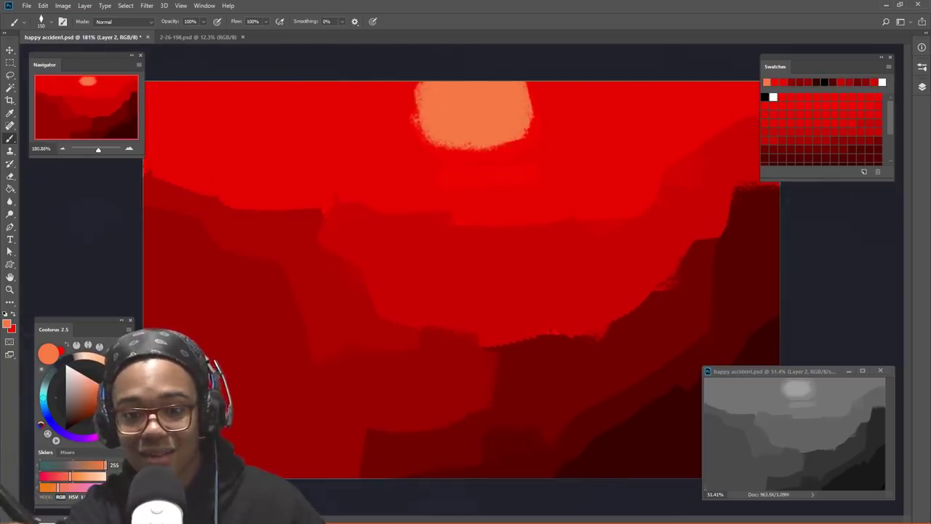
drag(466, 109, 440, 134)
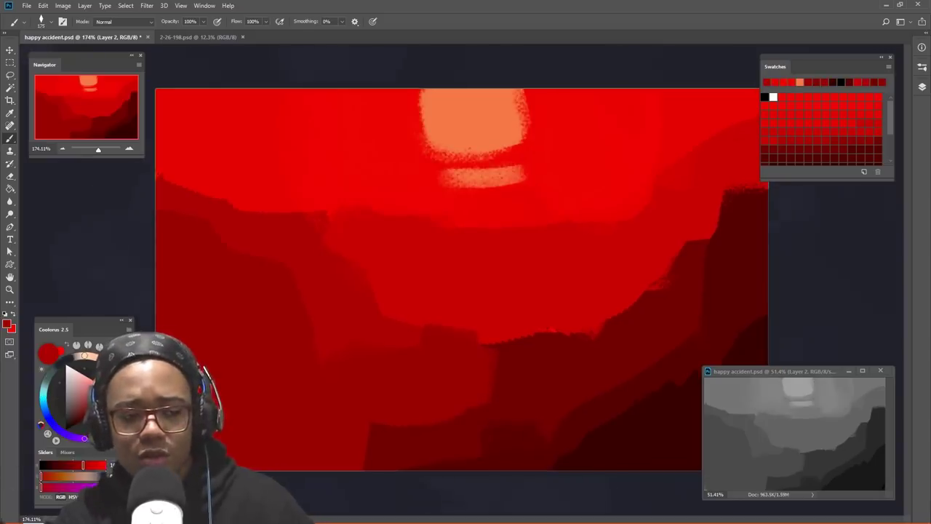
Step: Add a peach radial gradient on Layer 4, running from the sun outward over the valley as a glow
scroll(465, 281, down, 3)
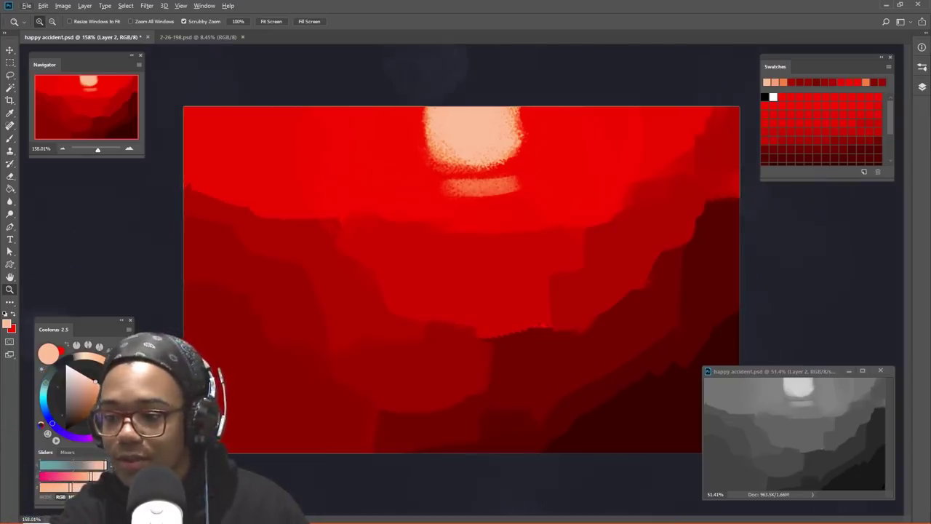
key(b)
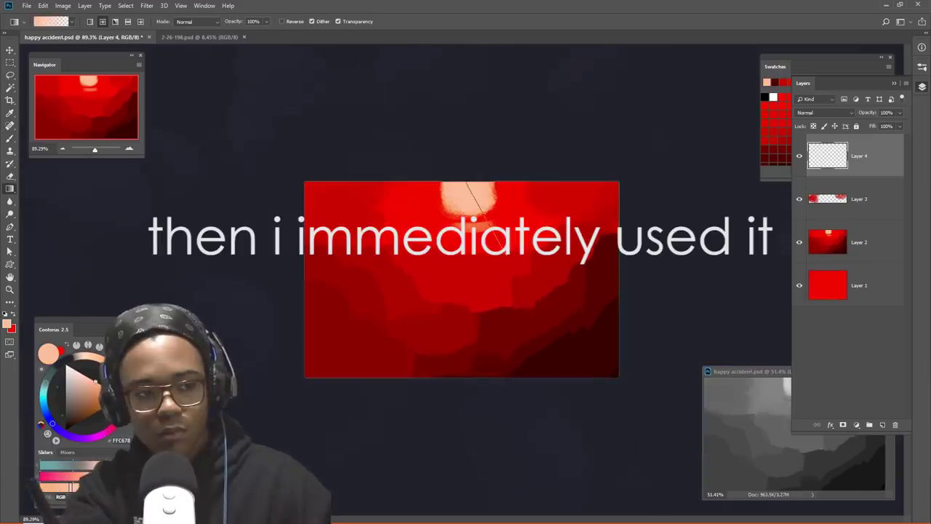
drag(498, 246, 538, 323)
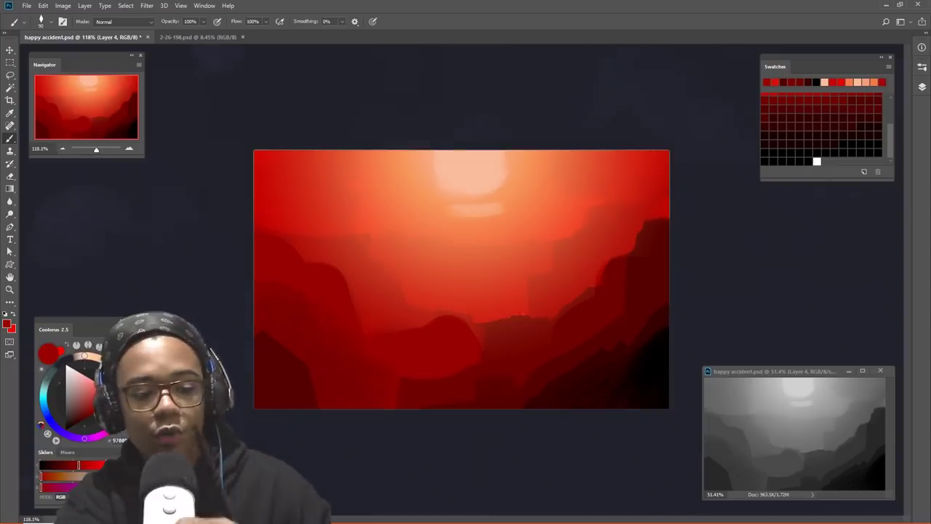
Step: Paint dark red clouds on both sides of the sun and blend them into the sky with sampled orange tones
mouse_move(257, 191)
mouse_down()
mouse_move(374, 186)
mouse_move(294, 173)
mouse_move(375, 183)
mouse_up()
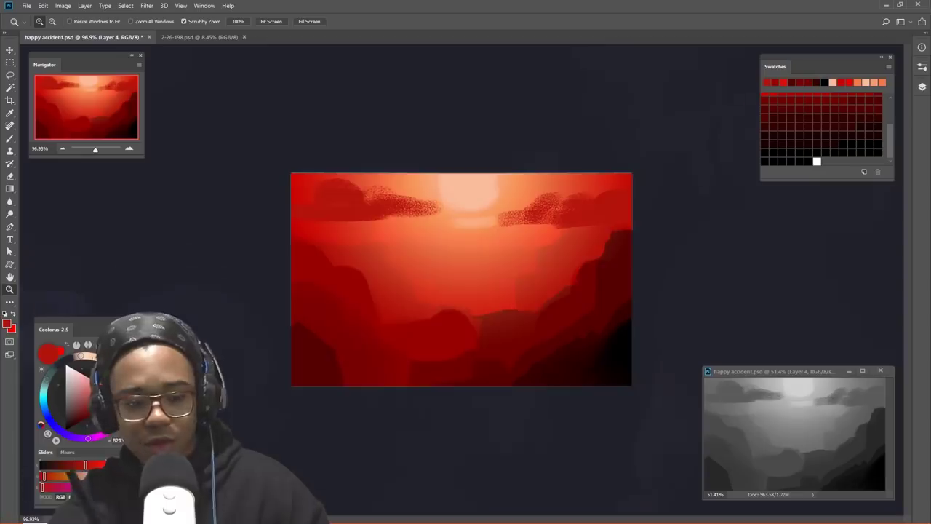
drag(502, 318, 533, 318)
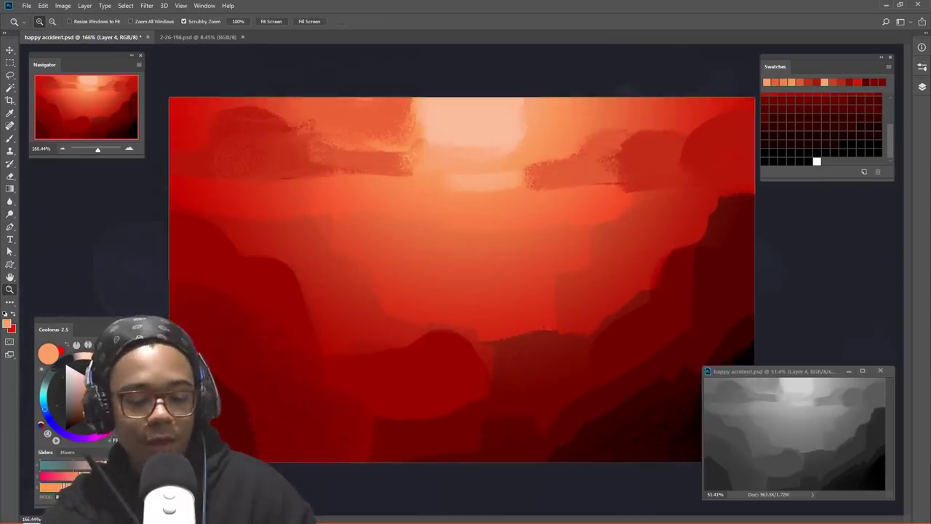
drag(366, 244, 392, 244)
scroll(461, 278, up, 4)
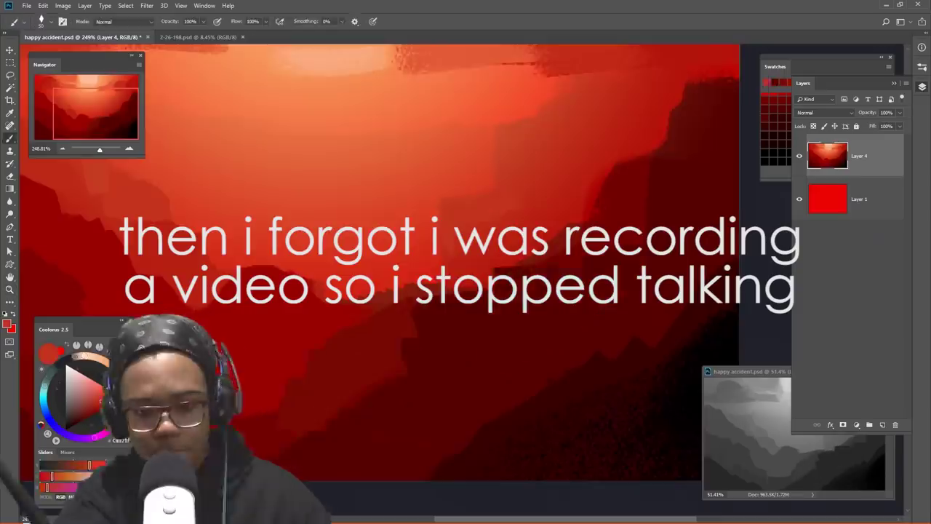
scroll(462, 278, down, 4)
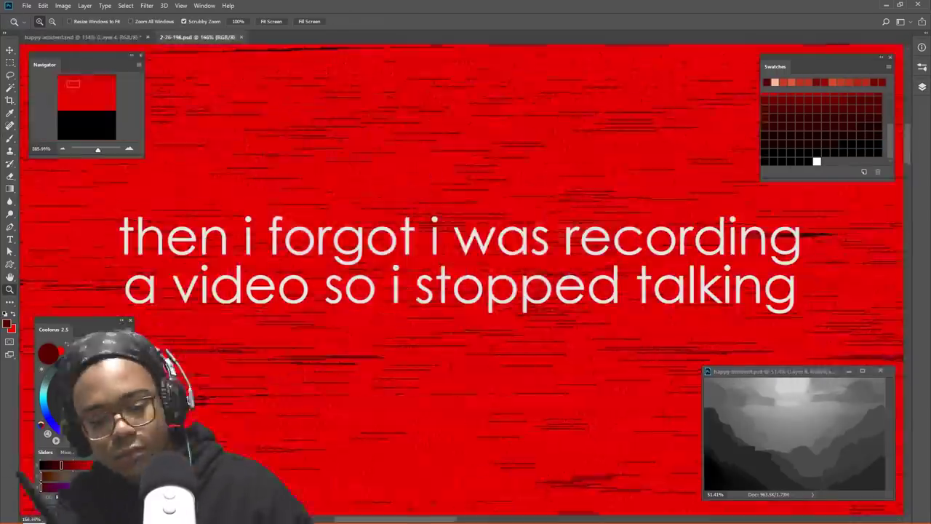